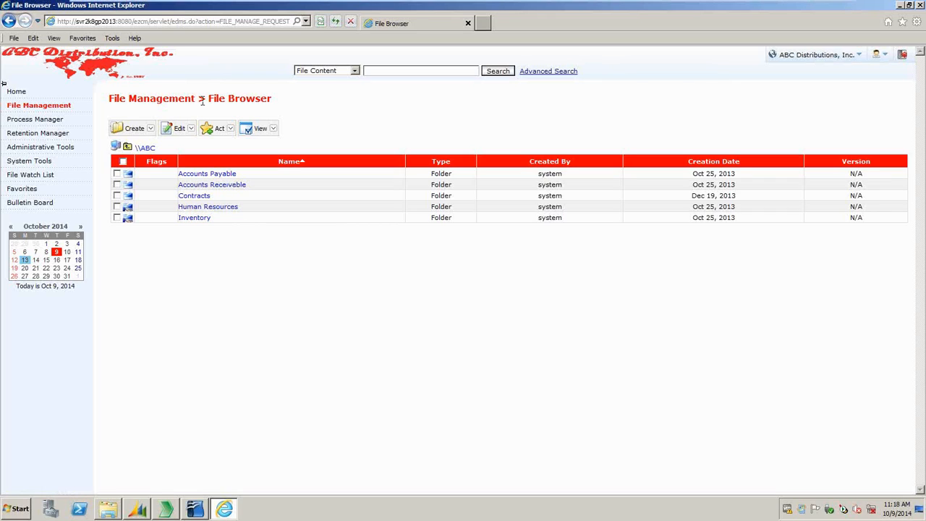
# Switch to the SVR2K8GP2013 remote session and start verifying all identified invoices of ABC Distributions, Inc
pyautogui.moveTo(666, 5)
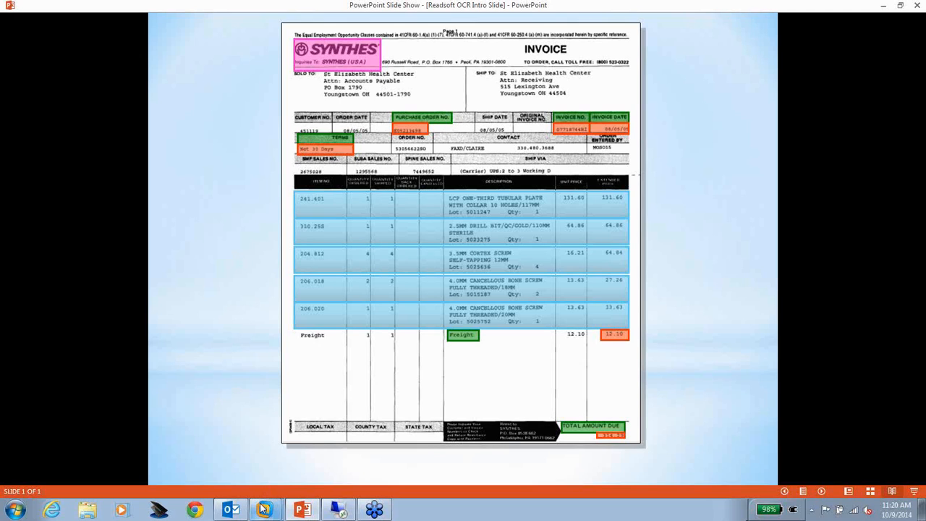
pyautogui.moveTo(262, 491)
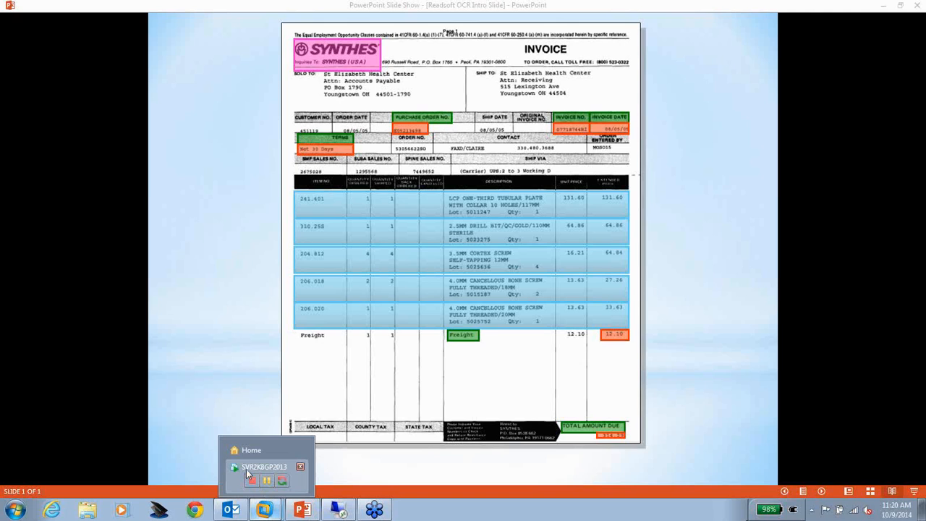
pyautogui.click(246, 469)
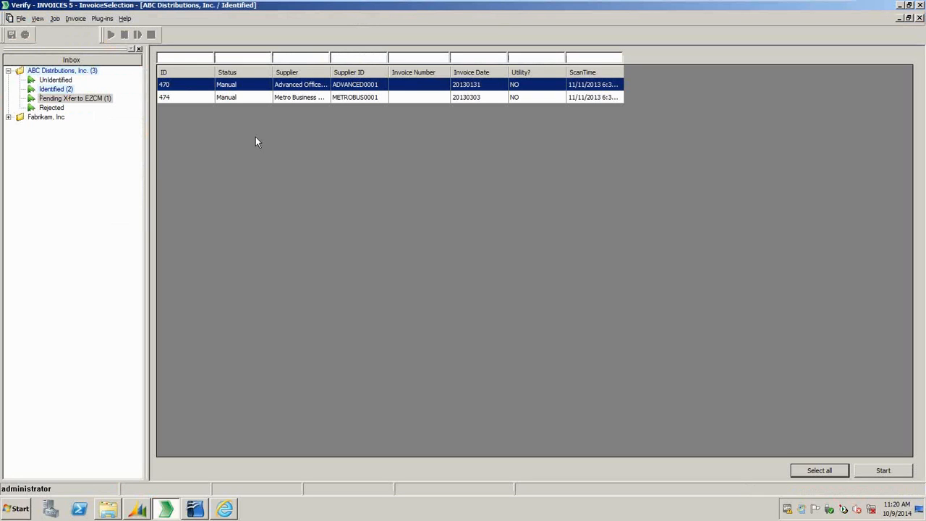
pyautogui.click(820, 472)
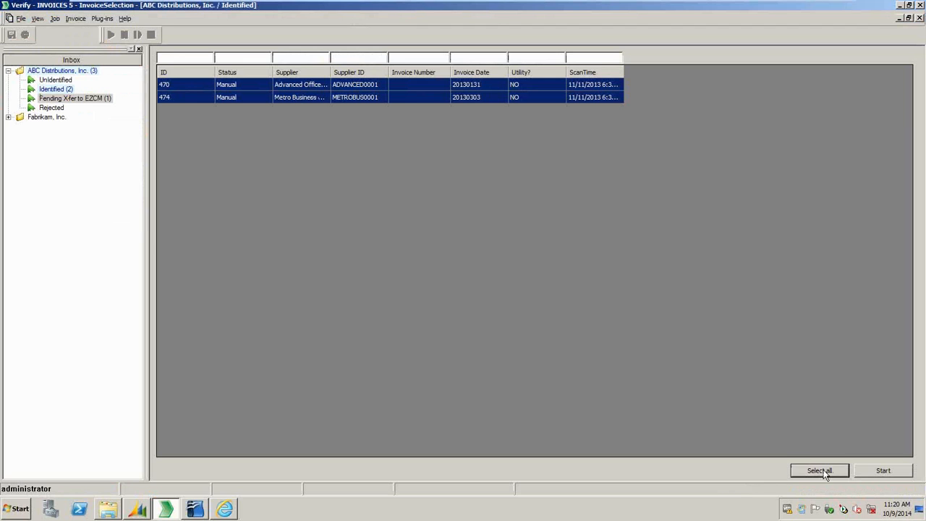
pyautogui.click(866, 471)
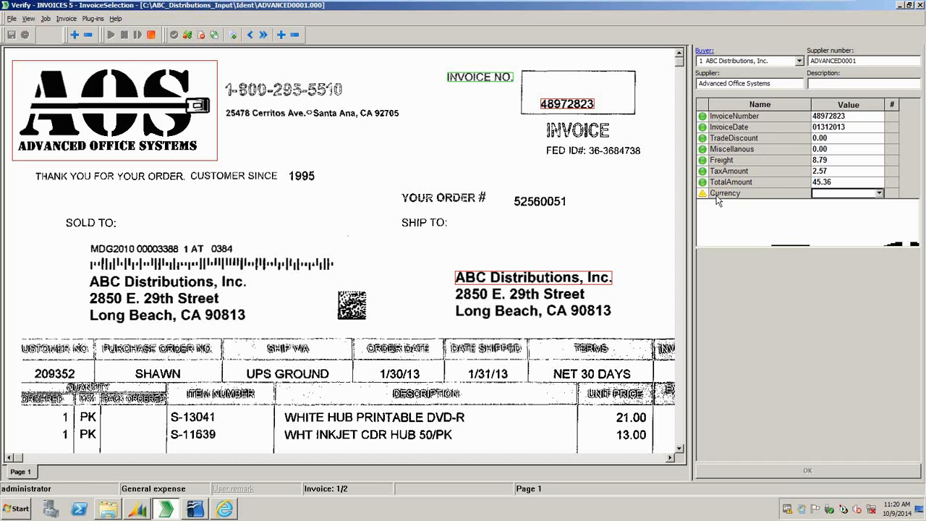
# Set the Advanced Office Systems invoice's currency to USD, mark its blank Description, Location and Department fields complete, and approve it
pyautogui.click(880, 193)
pyautogui.click(857, 204)
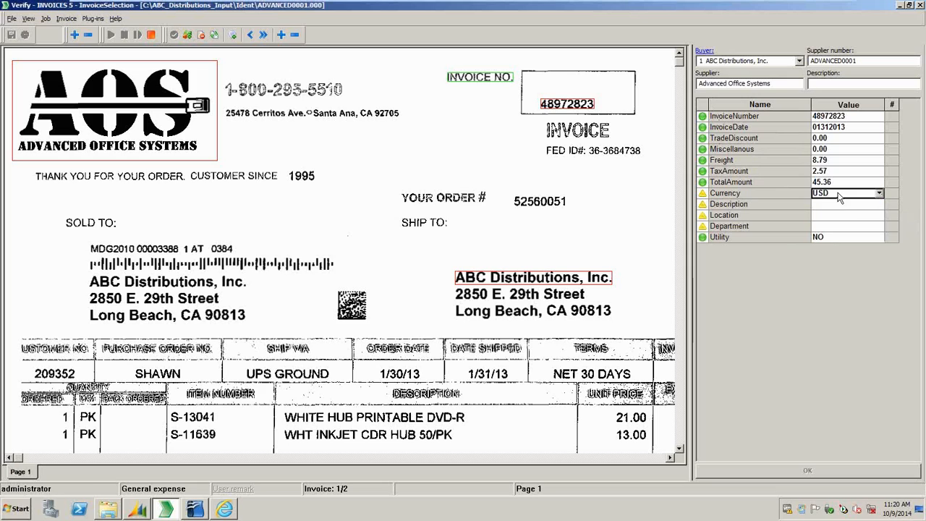
pyautogui.click(841, 204)
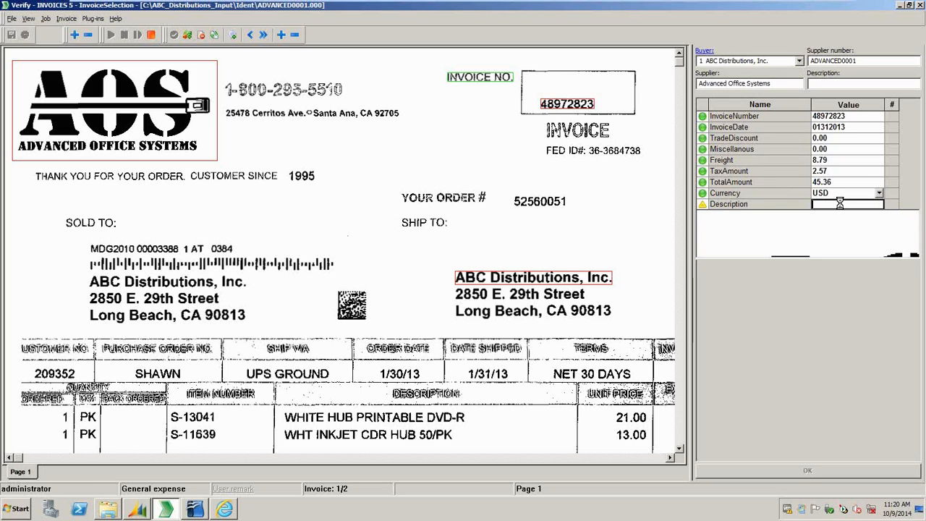
pyautogui.press('Return')
pyautogui.press('Return')
pyautogui.press('Return')
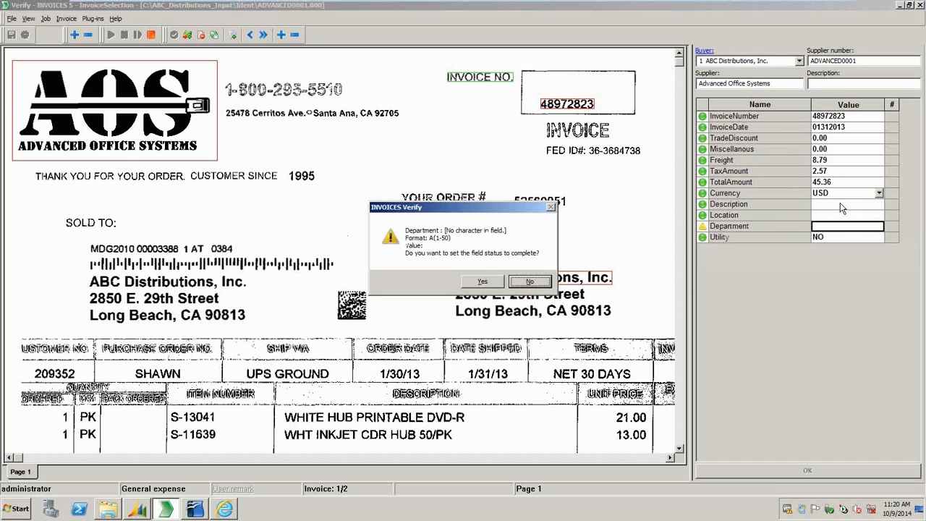
pyautogui.click(481, 280)
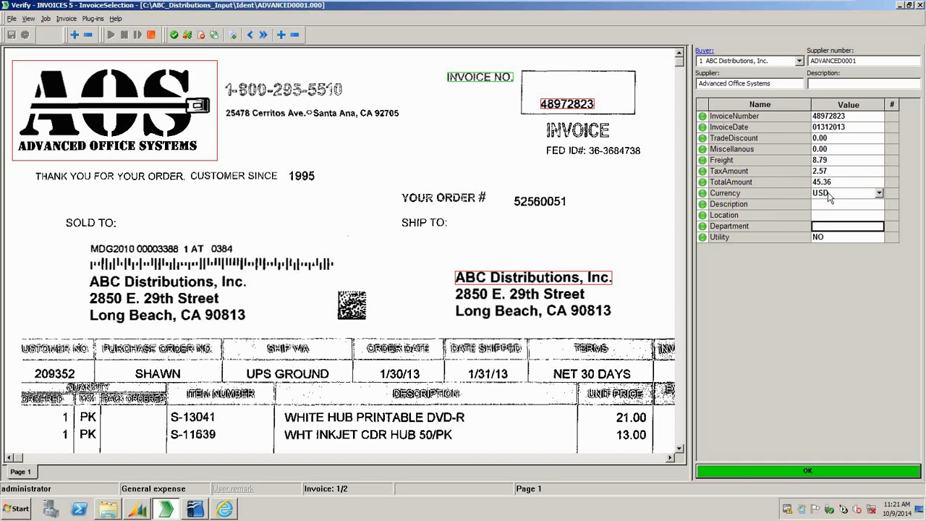
pyautogui.click(819, 471)
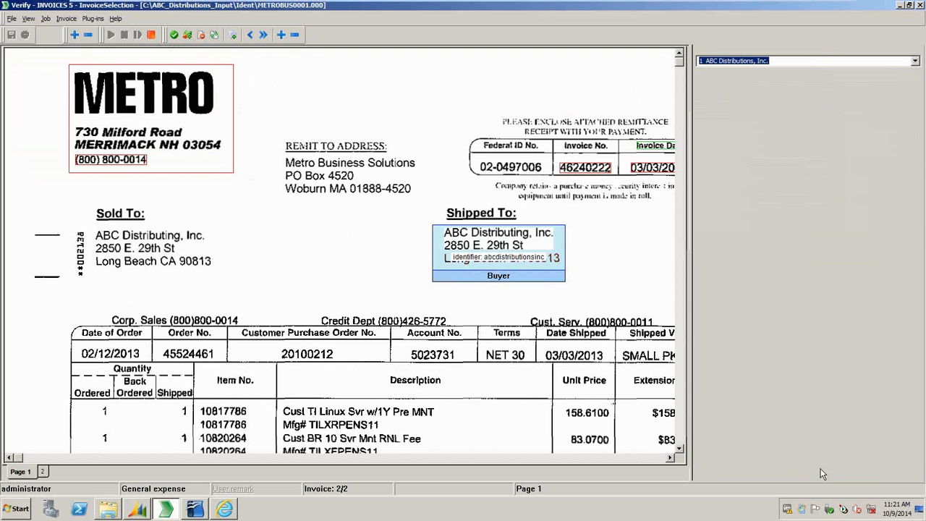
# Set the Metro Business Solutions invoice's currency to USD, mark its remaining flagged fields complete, and approve it for transfer to EZCM
pyautogui.click(878, 194)
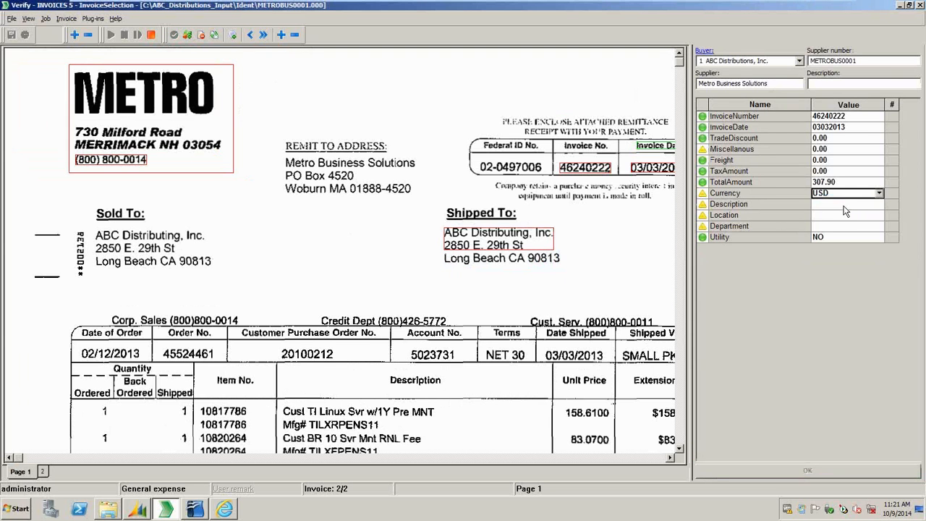
pyautogui.click(842, 206)
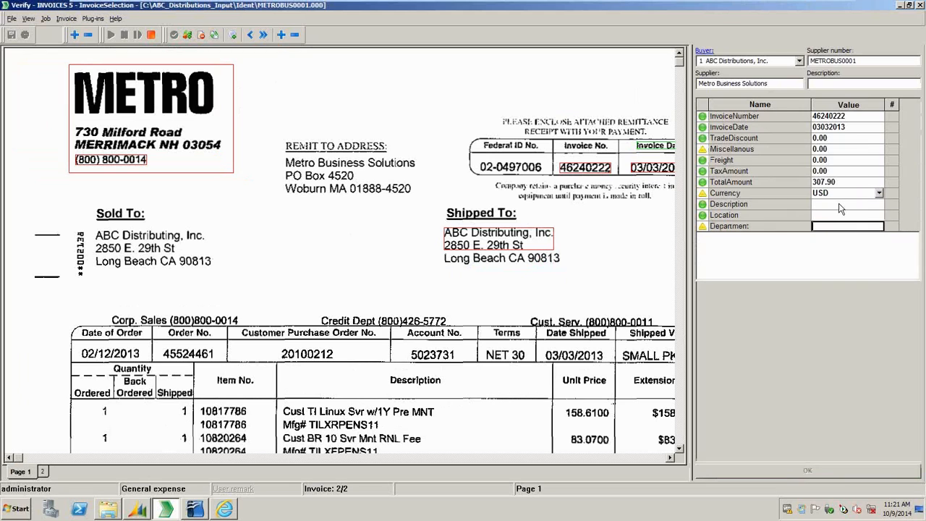
pyautogui.click(496, 282)
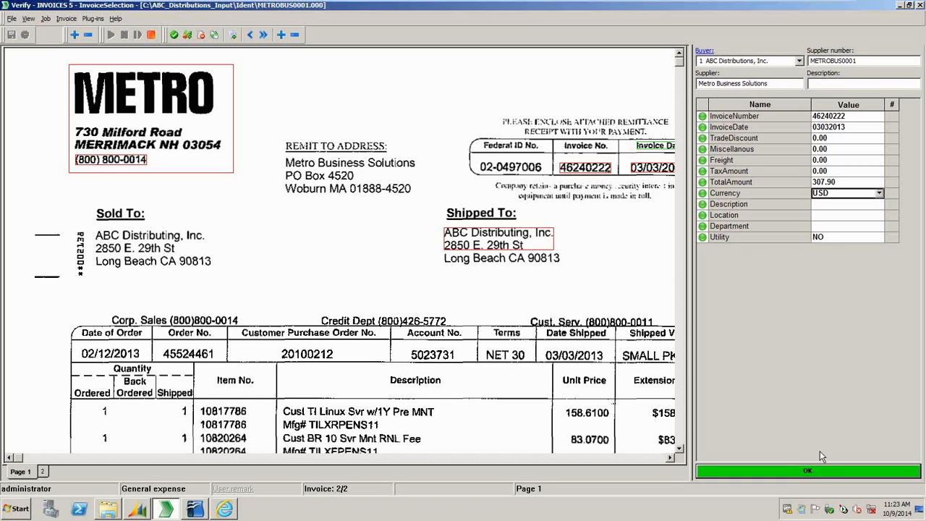
pyautogui.click(813, 471)
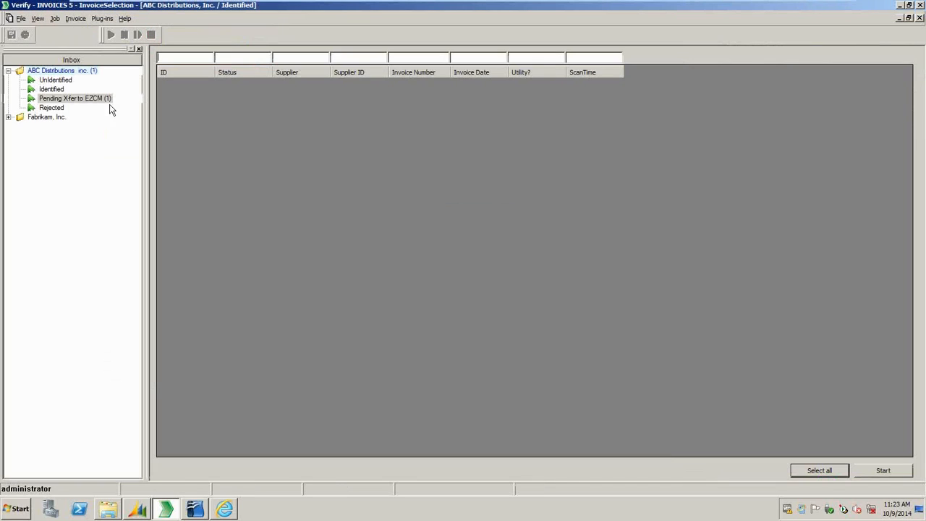
pyautogui.click(102, 102)
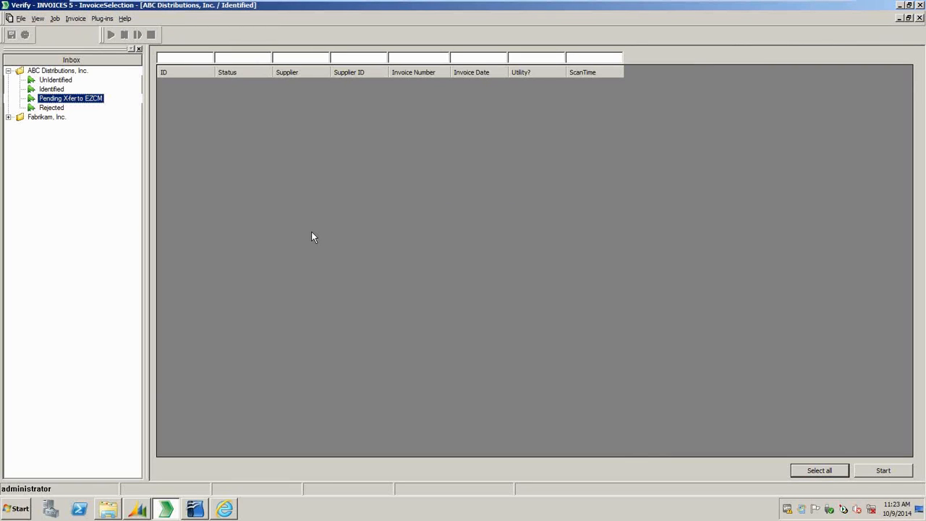
# Switch to Internet Explorer and open the invoice document attached to the approval process for invoice 46240222
pyautogui.click(224, 508)
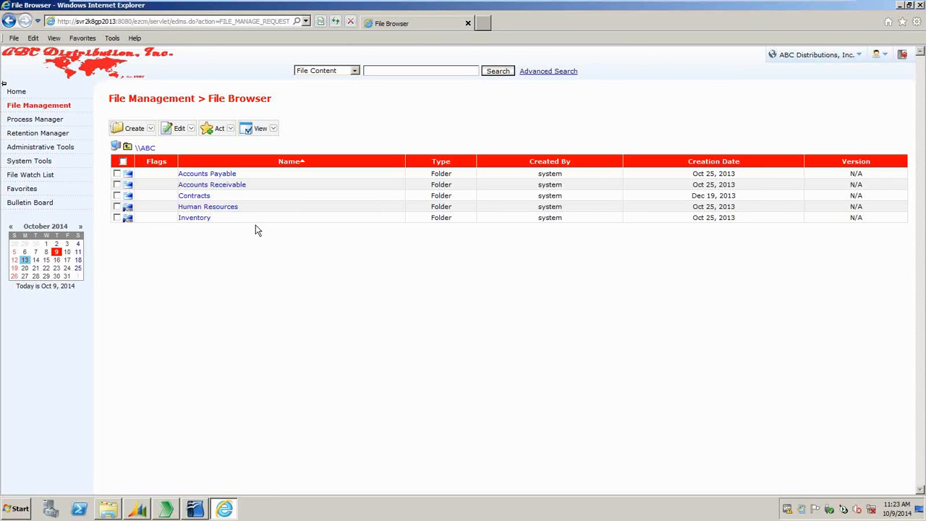
pyautogui.click(72, 126)
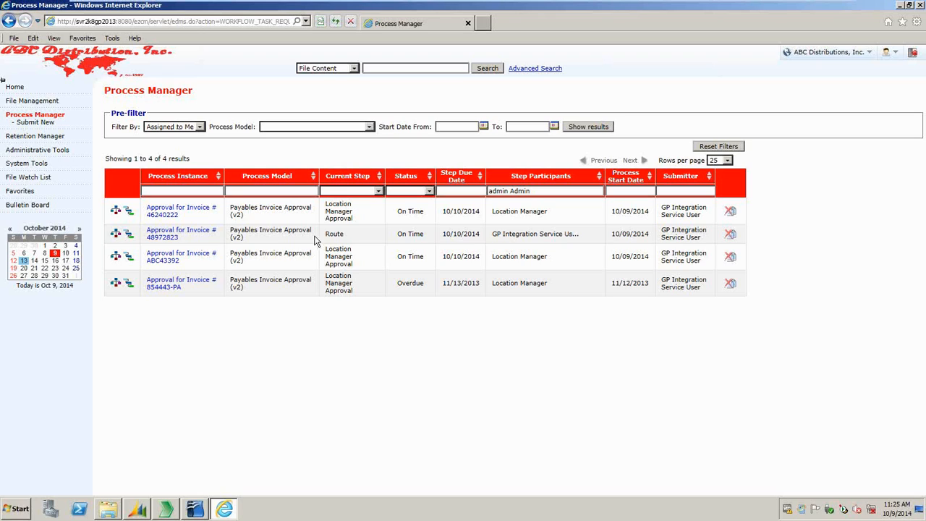
pyautogui.click(182, 216)
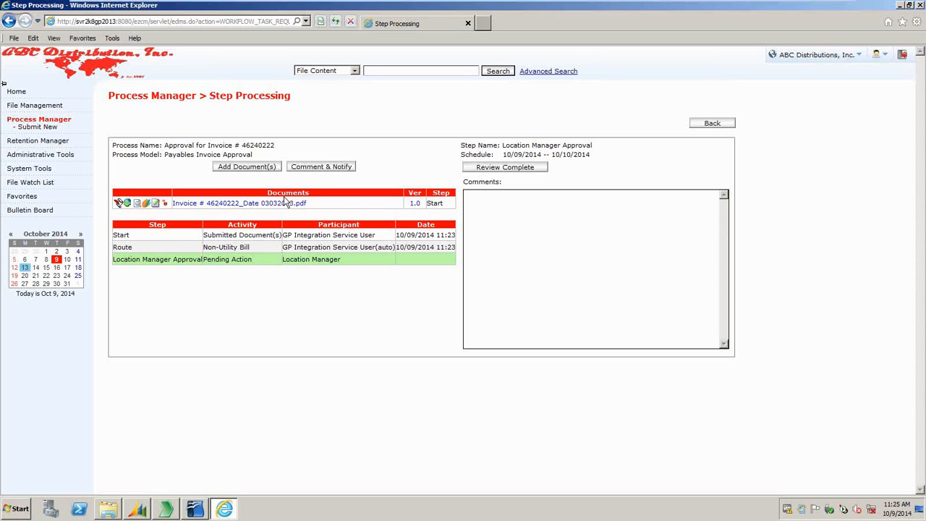
pyautogui.click(155, 204)
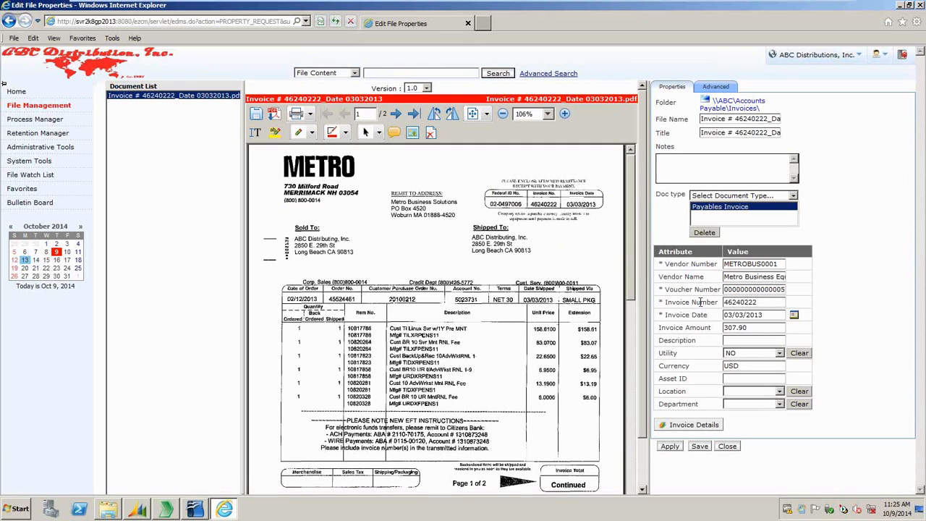
# Review the Location and Department options available for the Metro invoice
pyautogui.click(780, 394)
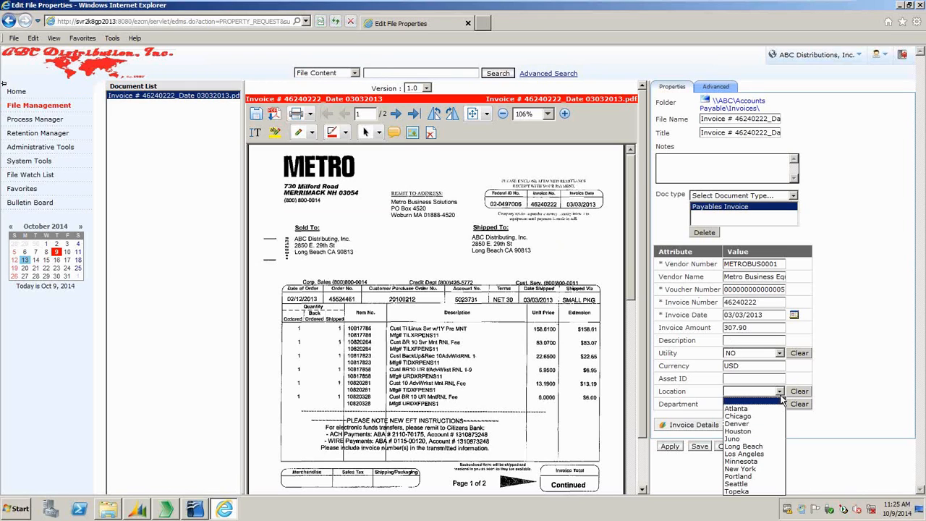
pyautogui.click(792, 431)
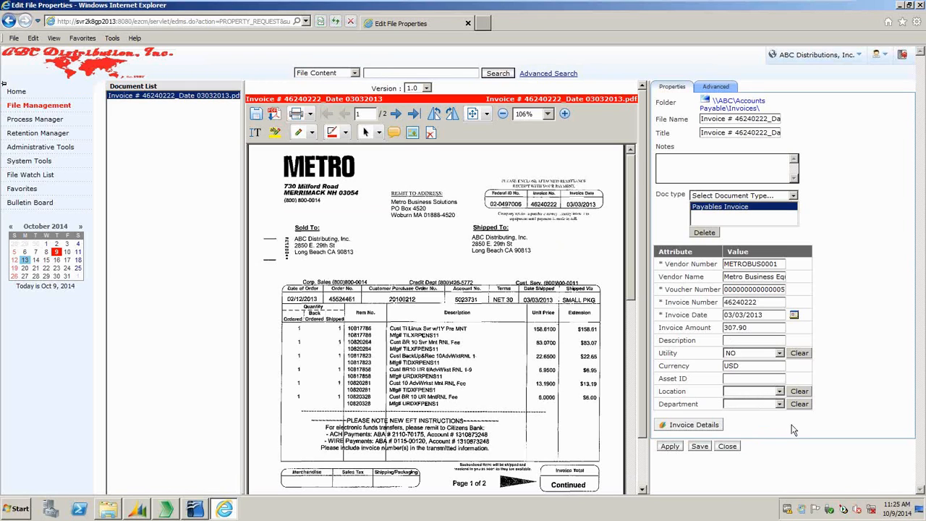
pyautogui.click(783, 403)
pyautogui.click(818, 423)
# Examine the Metro invoice's voucher details and its account distributions, leaving both without changes
pyautogui.click(690, 427)
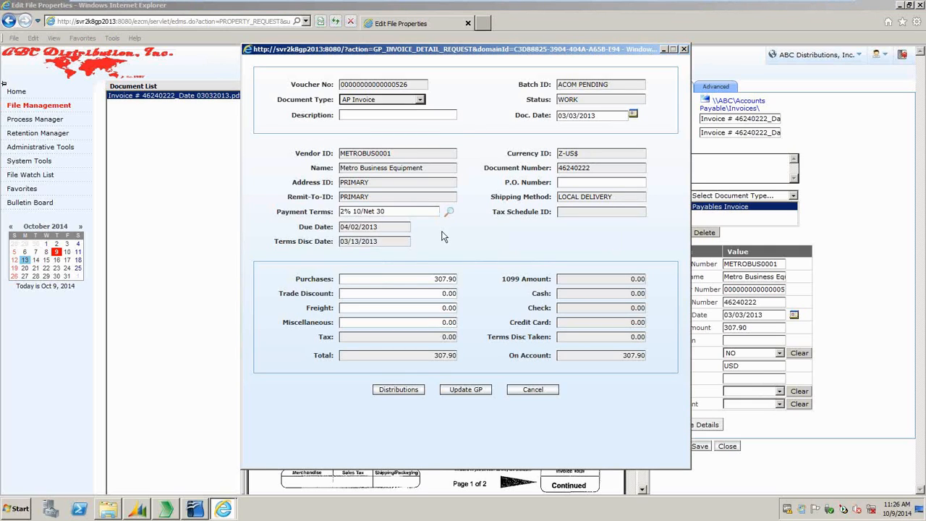
pyautogui.click(409, 391)
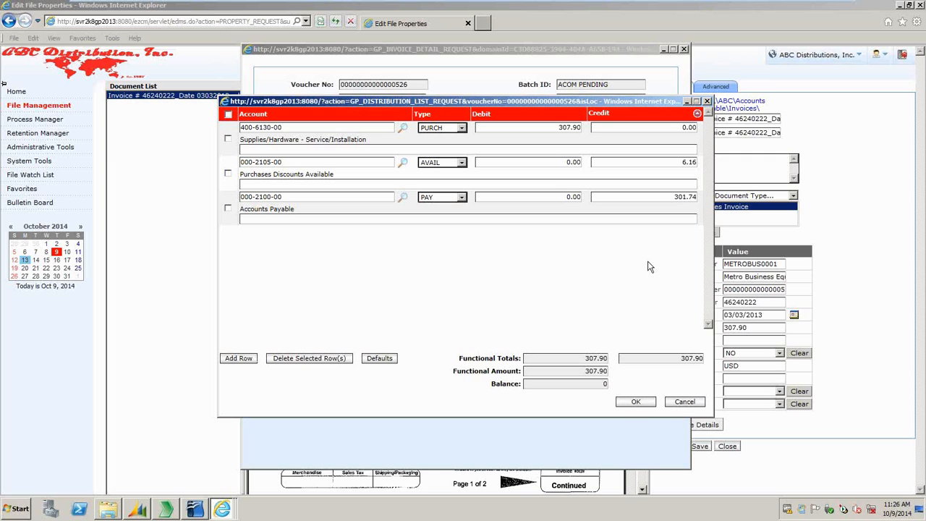
pyautogui.click(682, 405)
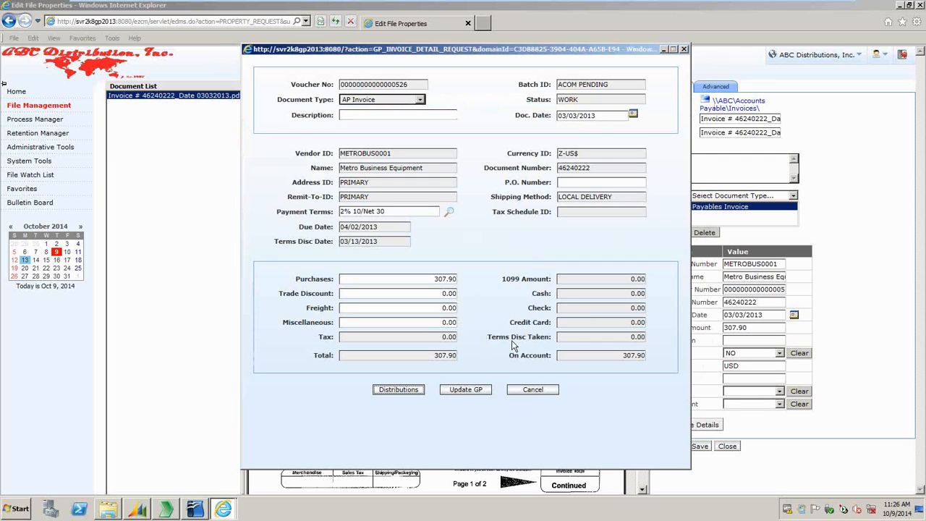
pyautogui.click(534, 389)
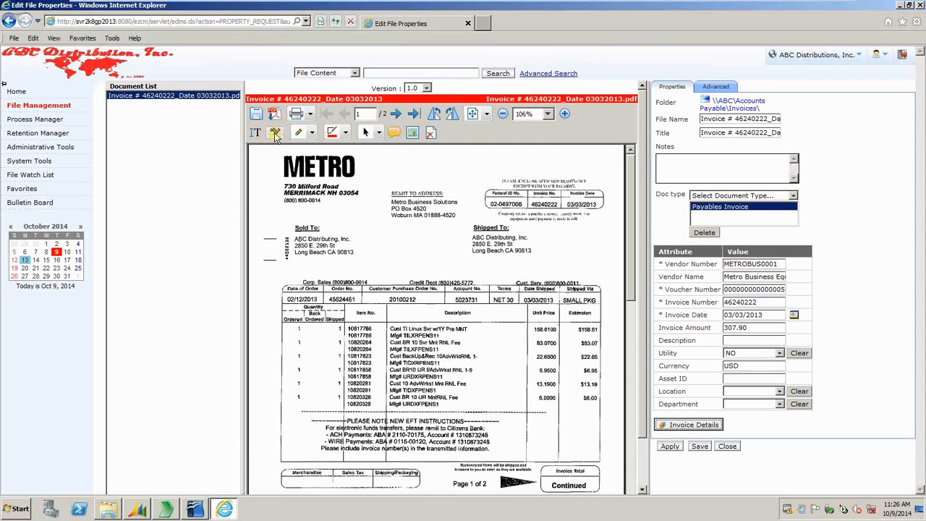
# Try out annotations on the invoice: highlight the supplier block, draw a square around the remit-to address and place a note; close without saving
pyautogui.click(275, 134)
pyautogui.moveTo(283, 170); pyautogui.dragTo(334, 254)
pyautogui.click(332, 133)
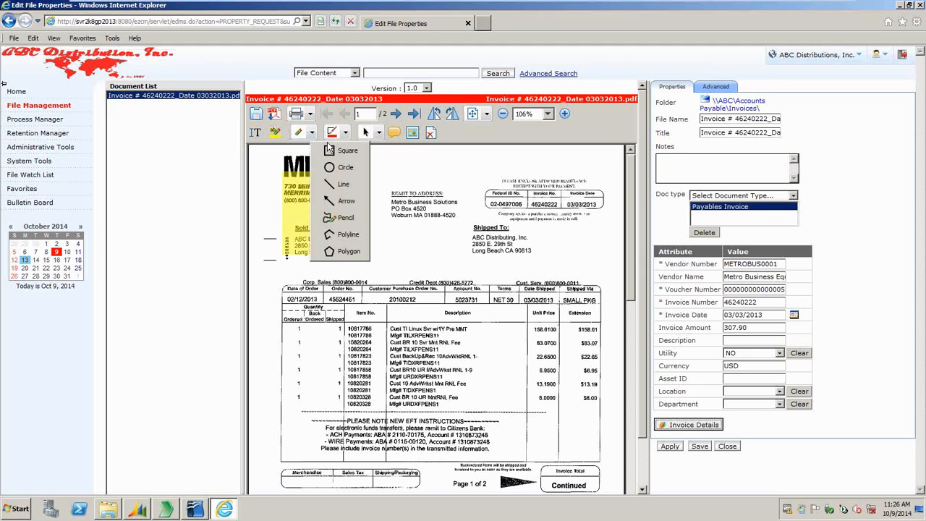
pyautogui.click(344, 151)
pyautogui.moveTo(384, 181); pyautogui.dragTo(460, 245)
pyautogui.click(394, 132)
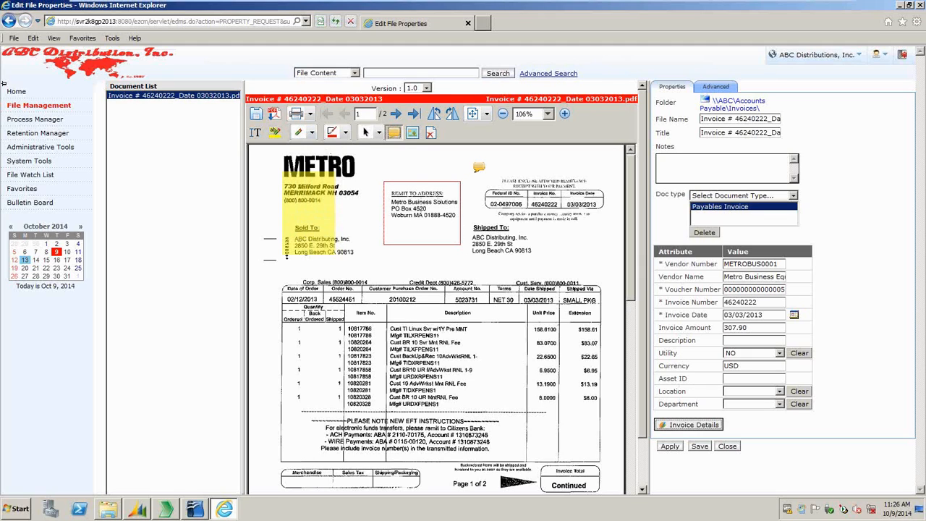
pyautogui.click(483, 167)
pyautogui.click(729, 448)
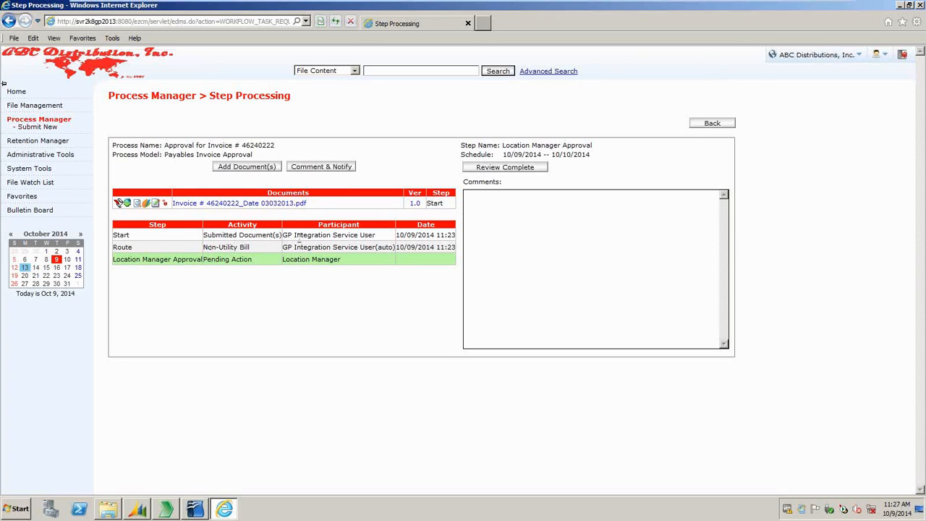
# Complete the Location Manager review of invoice 46240222 and return to the process list
pyautogui.click(515, 171)
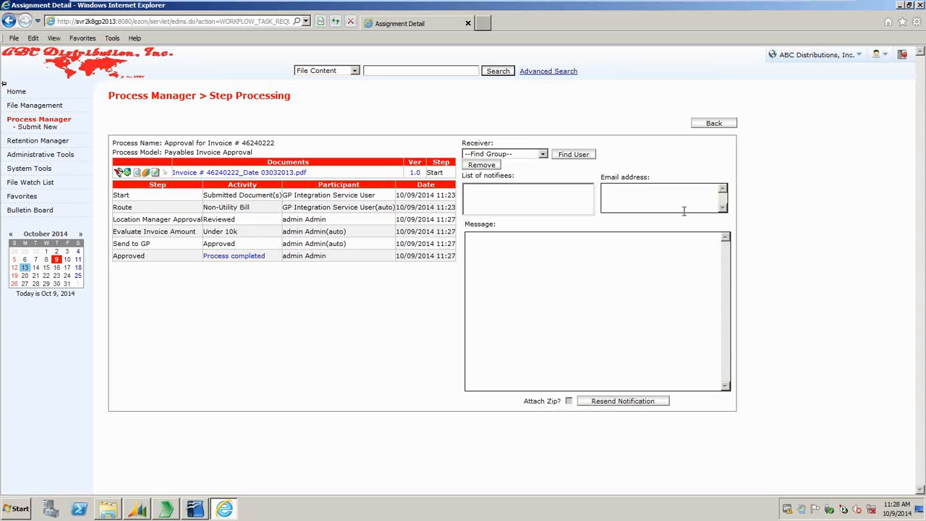
pyautogui.click(695, 124)
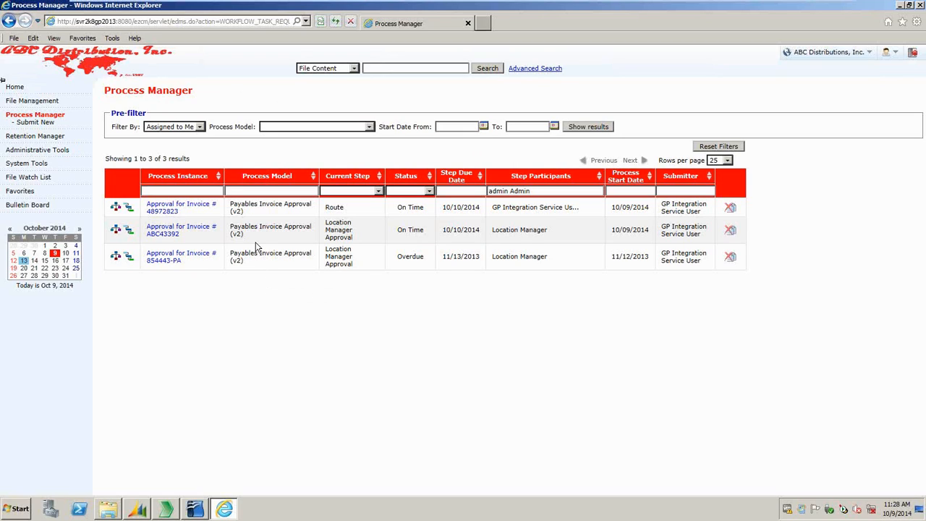
# Open an advanced search in File Management and set the document type to Purchasing Invoice
pyautogui.click(86, 174)
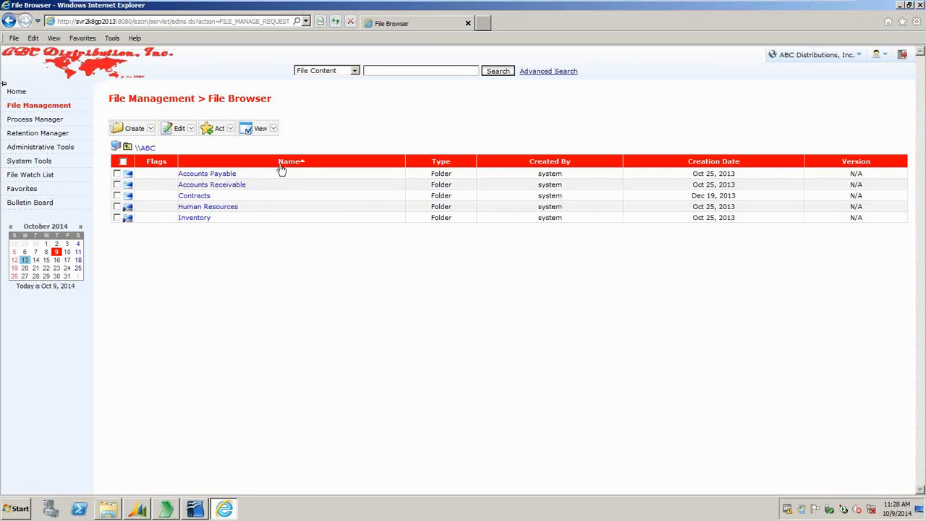
pyautogui.click(355, 71)
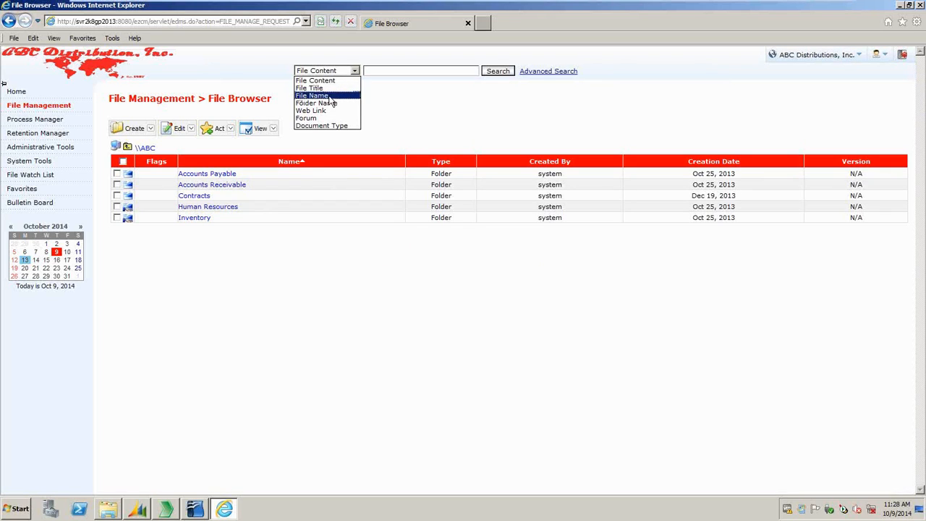
pyautogui.click(527, 73)
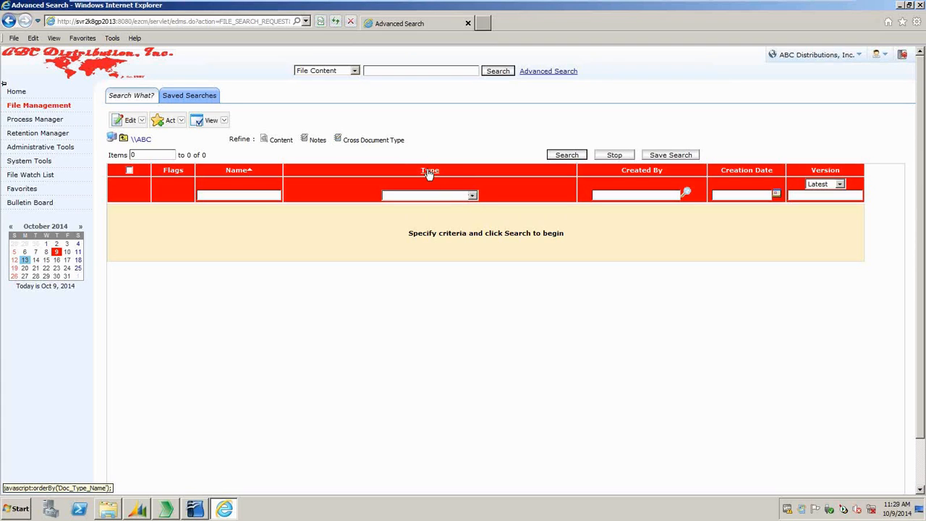
pyautogui.click(472, 196)
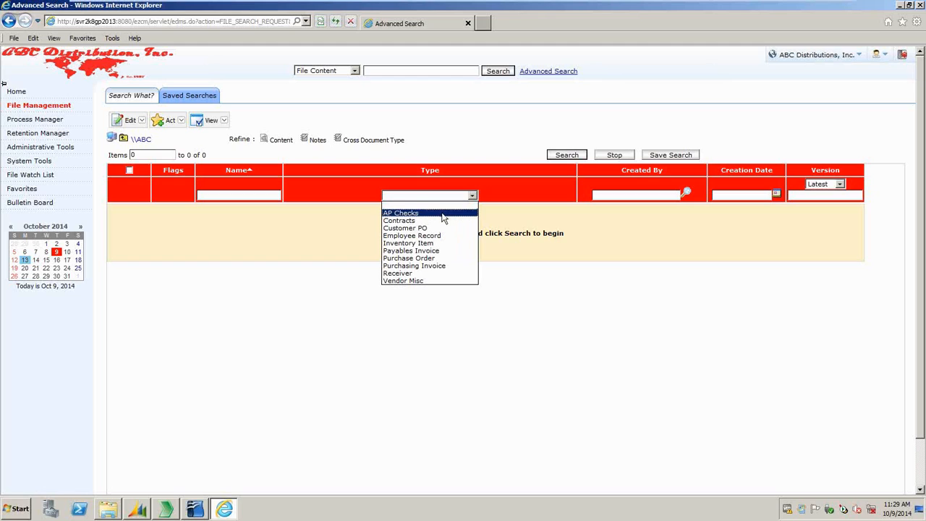
pyautogui.click(425, 265)
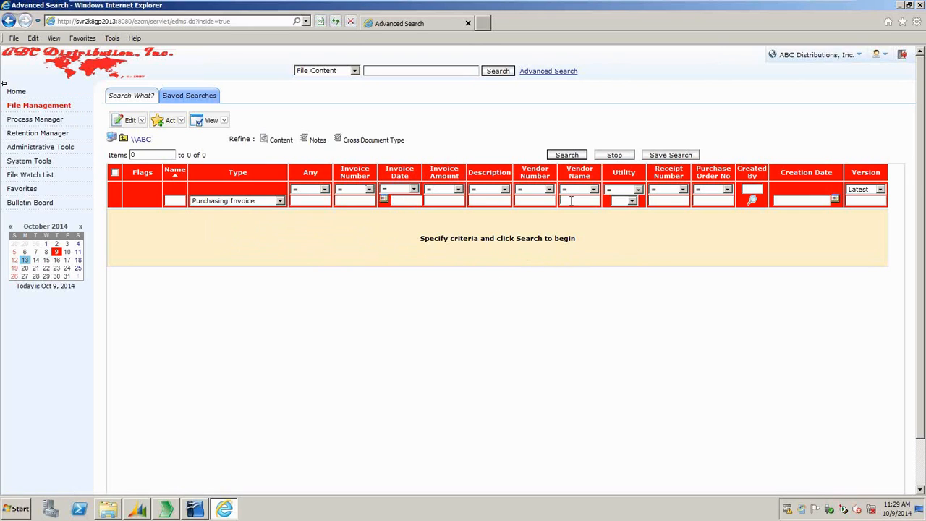
# Search the purchasing invoices for invoice number 234, leaving the vendor name and invoice date criteria empty
pyautogui.click(591, 190)
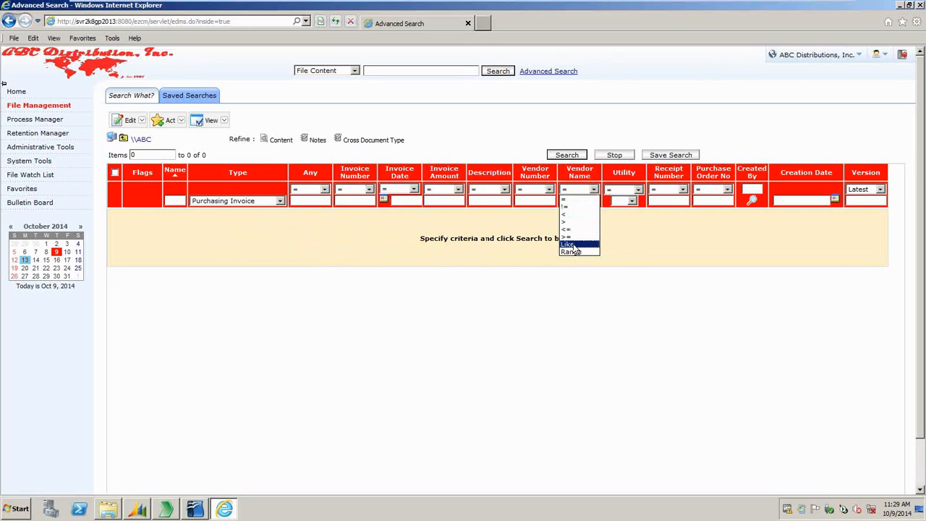
pyautogui.click(622, 248)
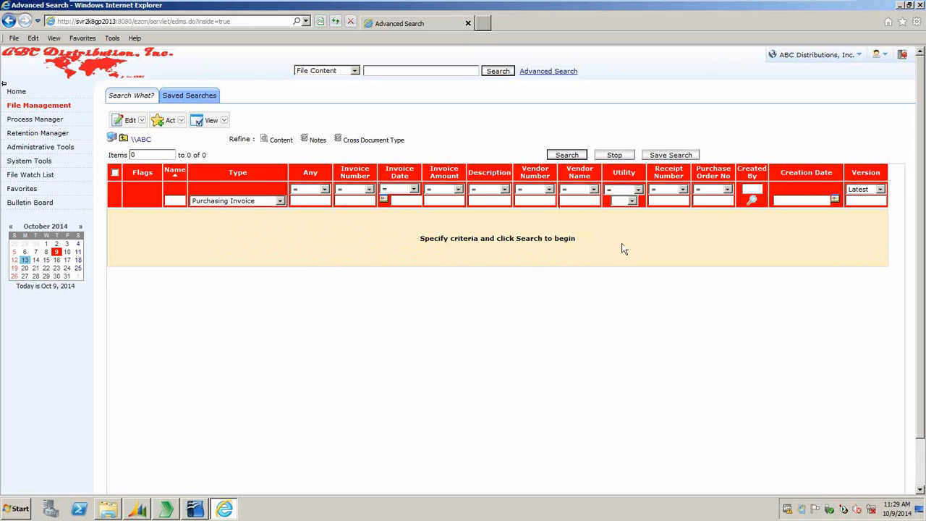
pyautogui.click(413, 189)
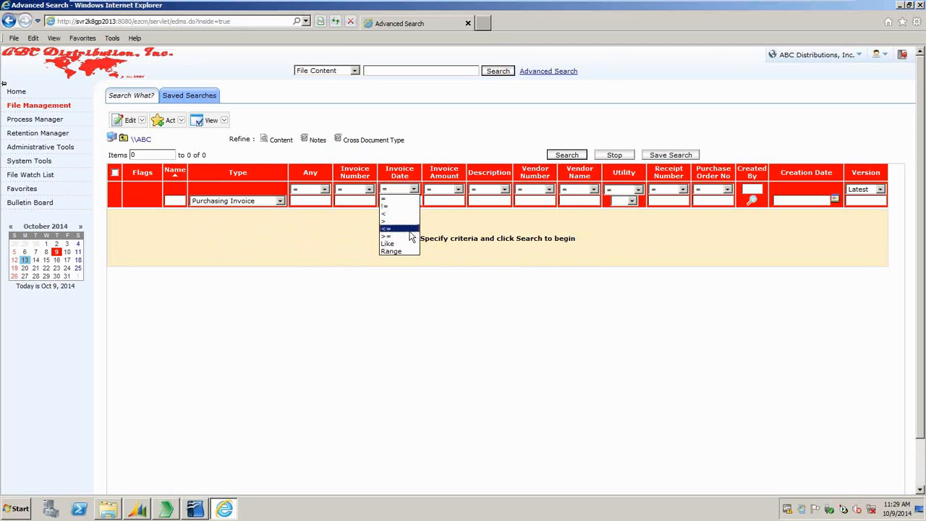
pyautogui.click(454, 259)
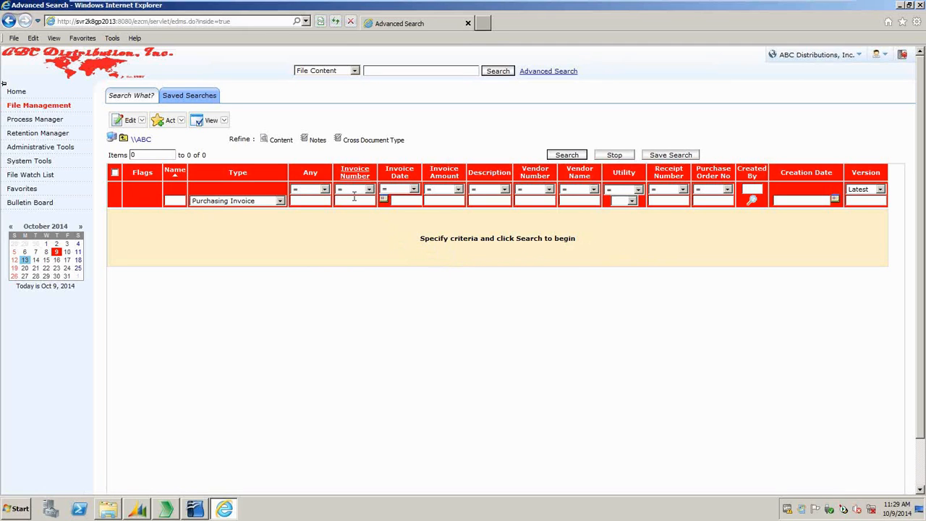
pyautogui.write('234')
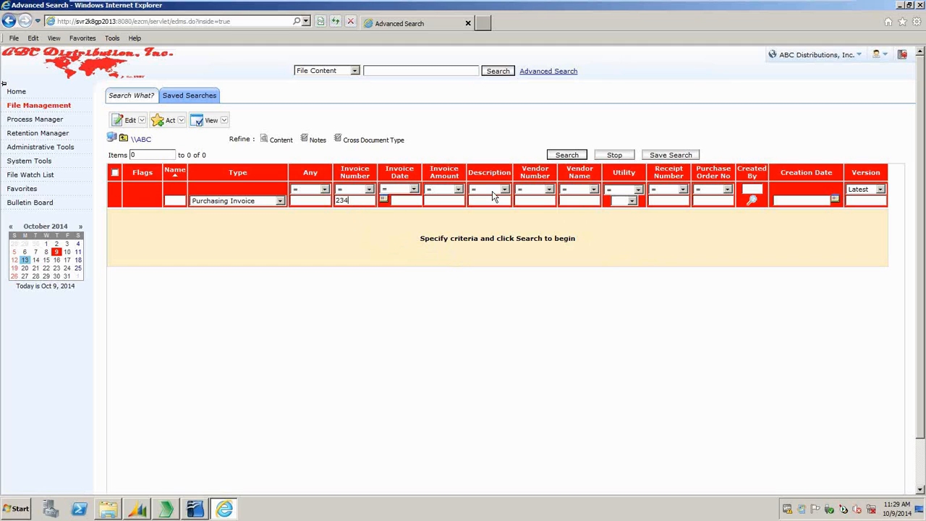
pyautogui.click(565, 155)
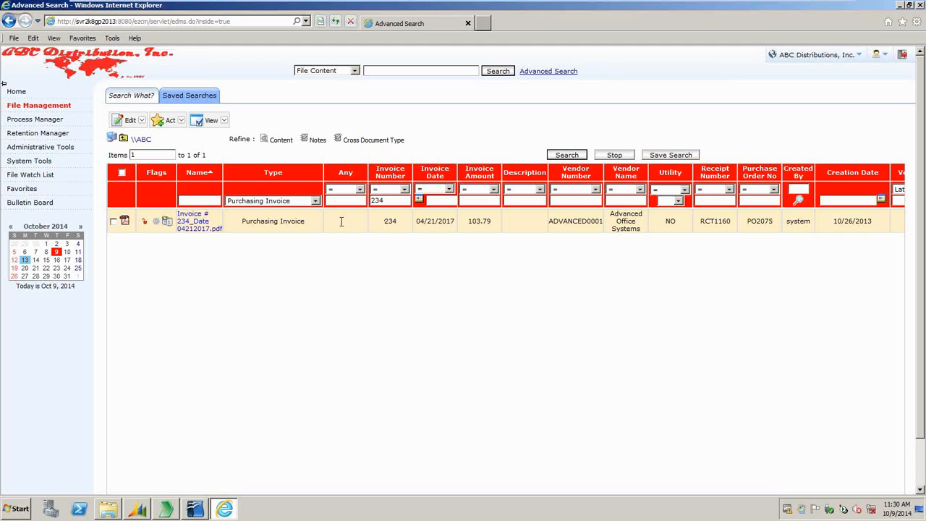
# Preview the PDF of invoice 234, close the preview and look over the other actions available for the file
pyautogui.click(191, 229)
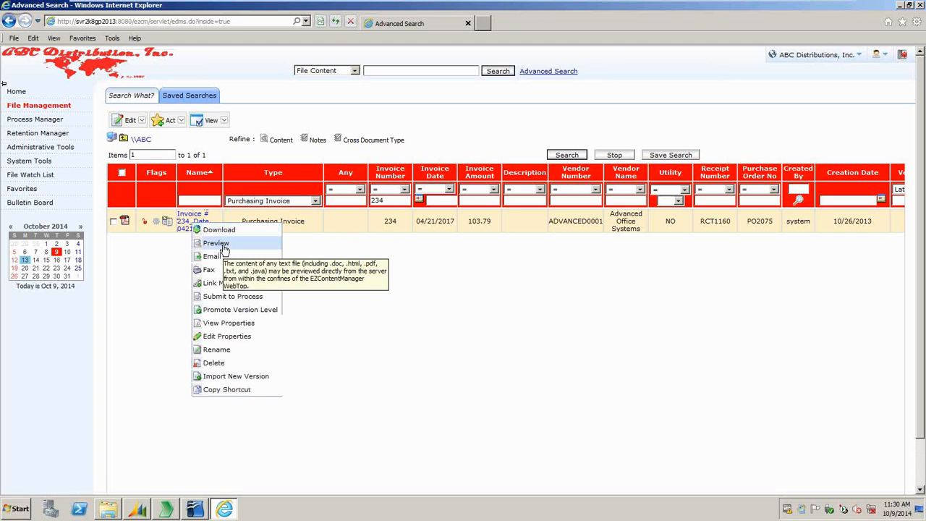
pyautogui.click(222, 246)
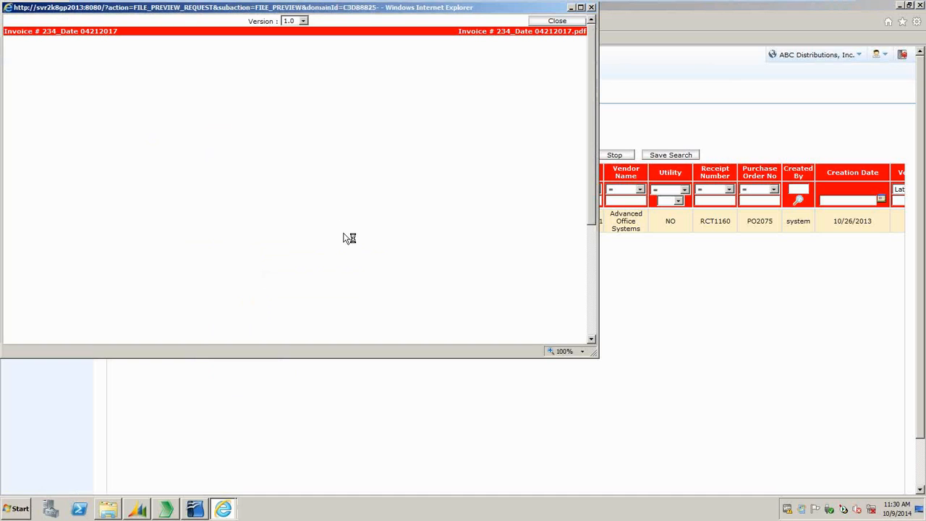
pyautogui.click(553, 21)
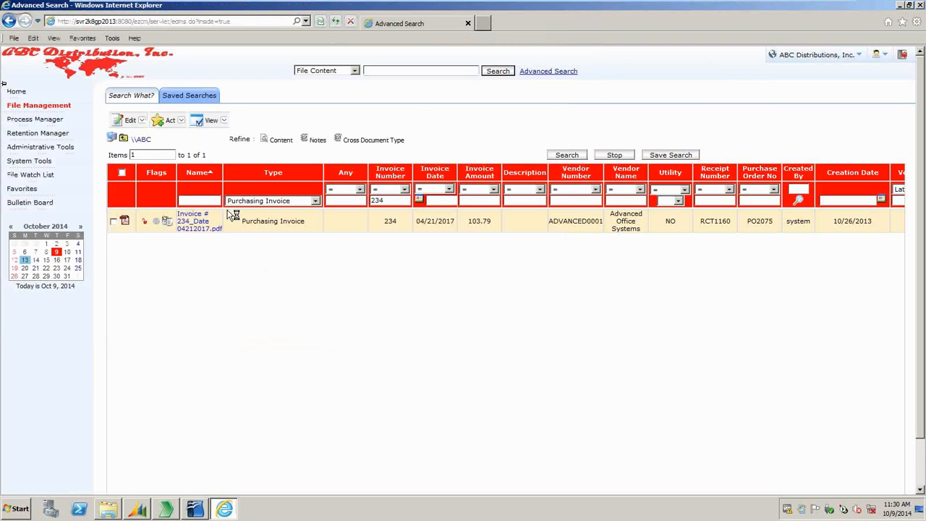
pyautogui.rightClick(200, 220)
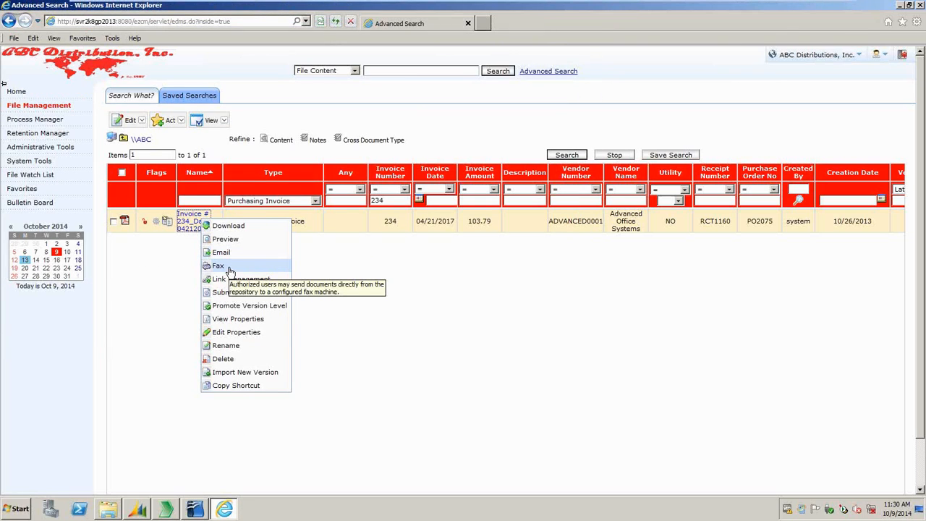
pyautogui.click(301, 288)
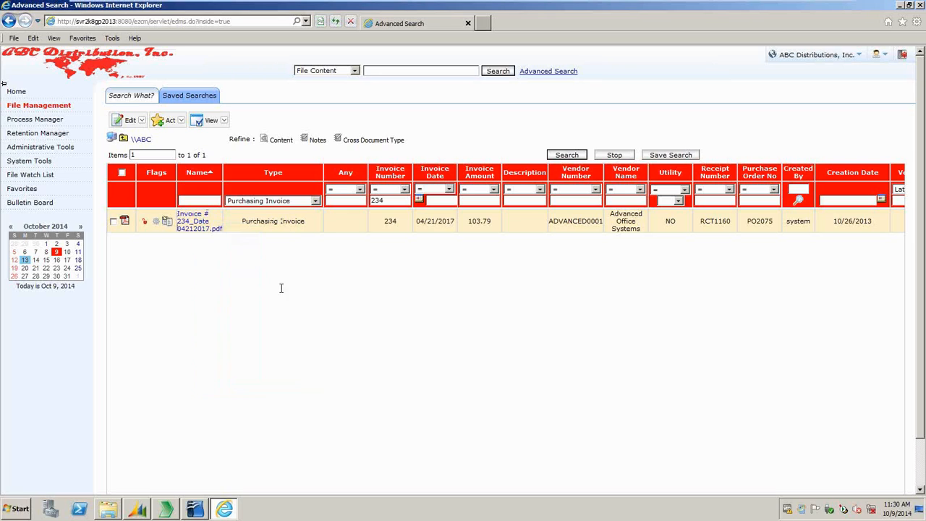
# Examine invoice 234's linked documents and its approval history, ending back in the ABC root folder of the file browser
pyautogui.click(167, 223)
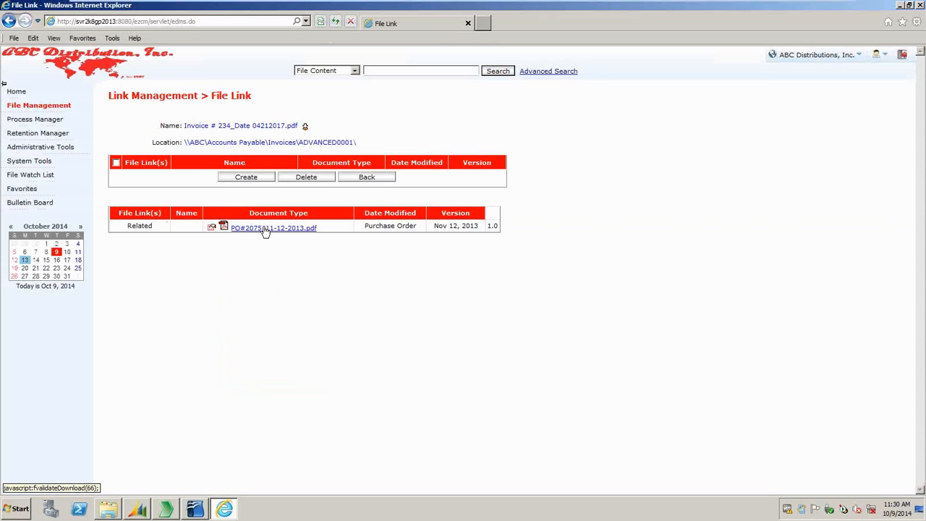
pyautogui.click(359, 180)
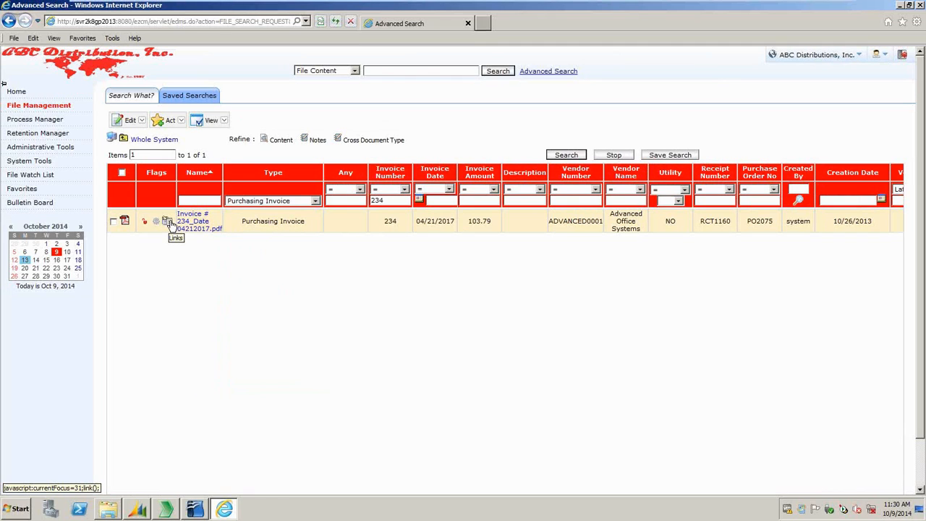
pyautogui.click(171, 224)
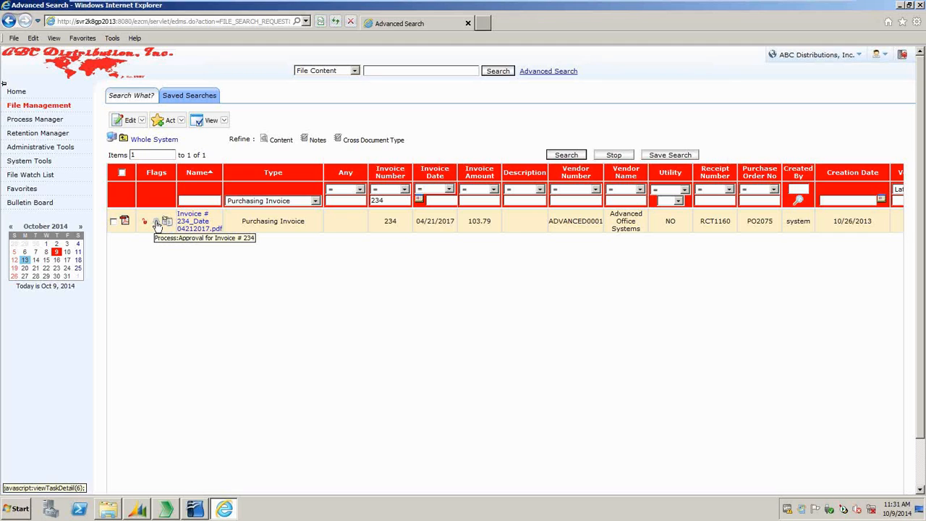
pyautogui.click(157, 222)
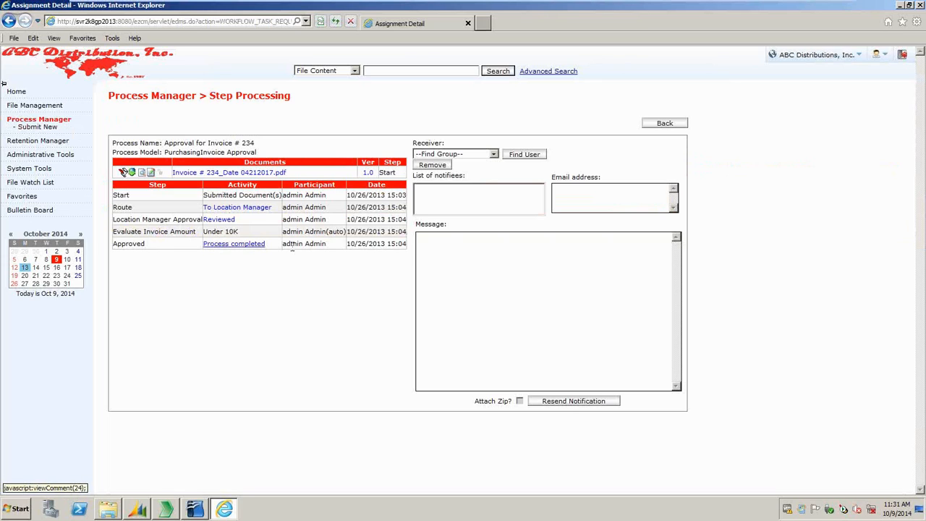
pyautogui.click(651, 124)
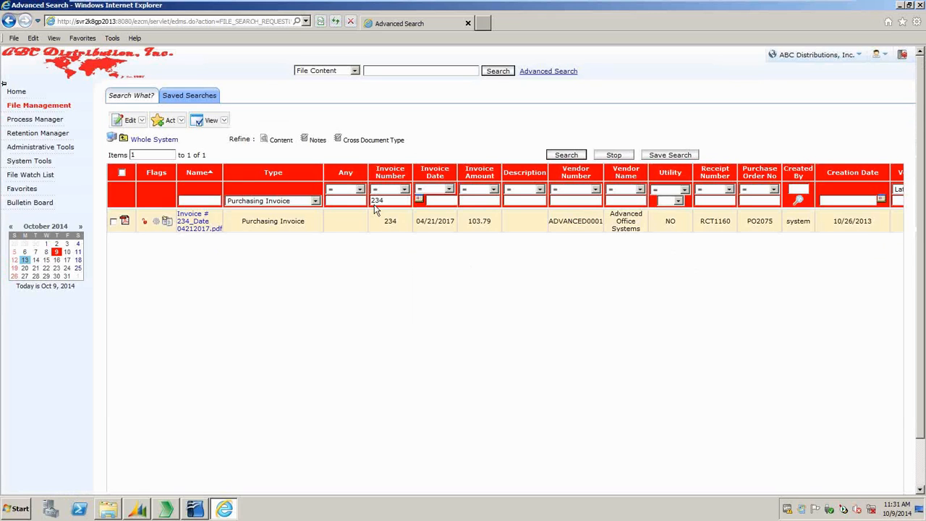
pyautogui.click(29, 105)
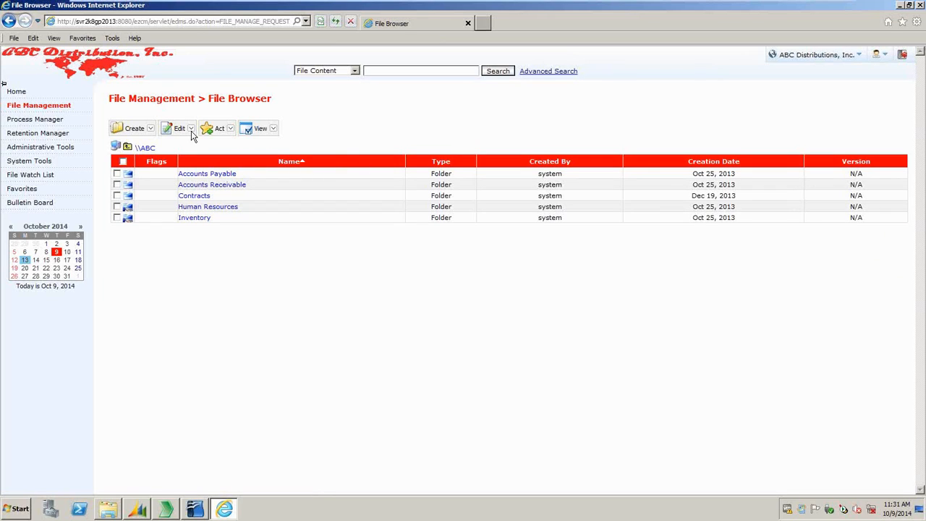
# Switch to Microsoft Dynamics GP and open the Metro Business Equipment transaction from the EZCM Invoices Pending Posting list
pyautogui.click(901, 5)
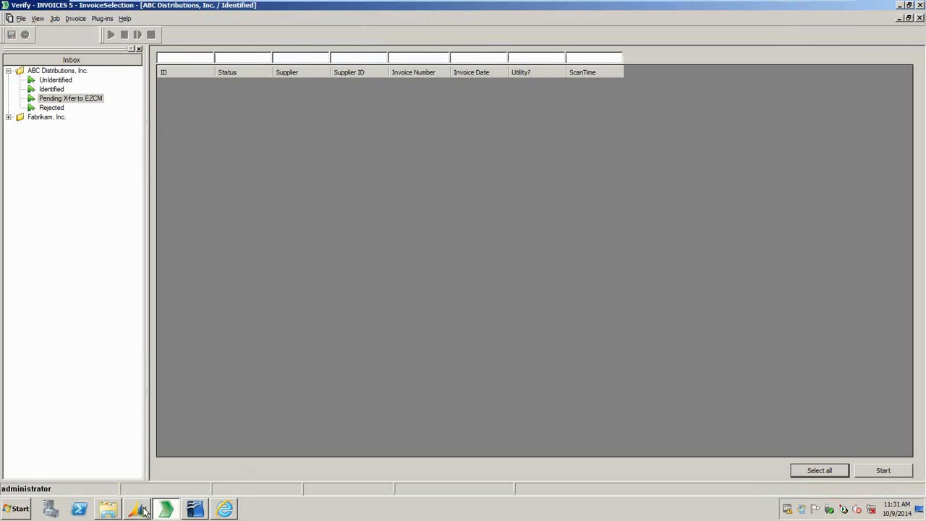
pyautogui.click(141, 509)
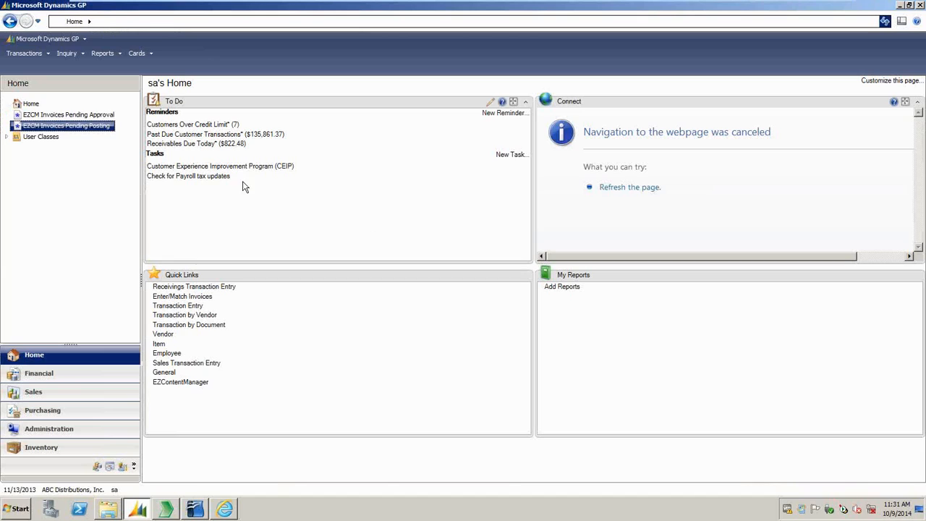
pyautogui.keyDown('ctrl'); pyautogui.click(58, 118); pyautogui.keyUp('ctrl')
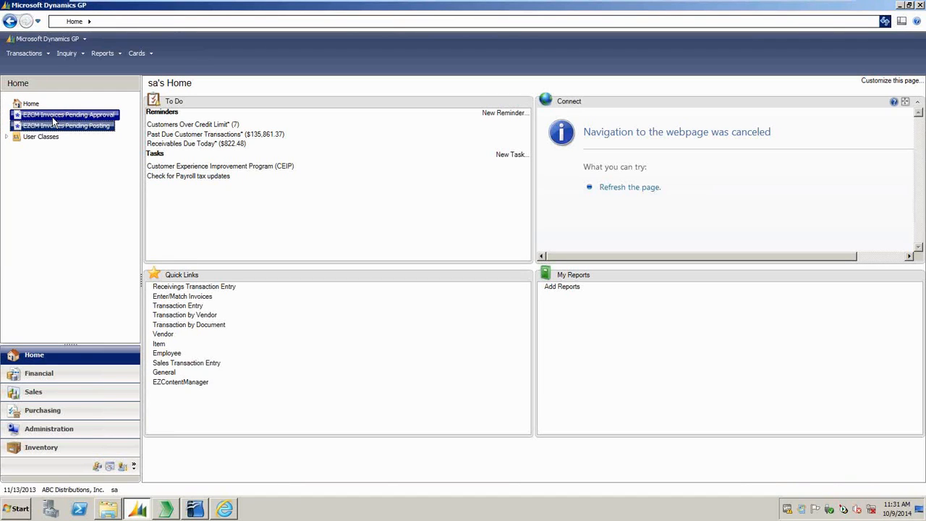
pyautogui.click(103, 126)
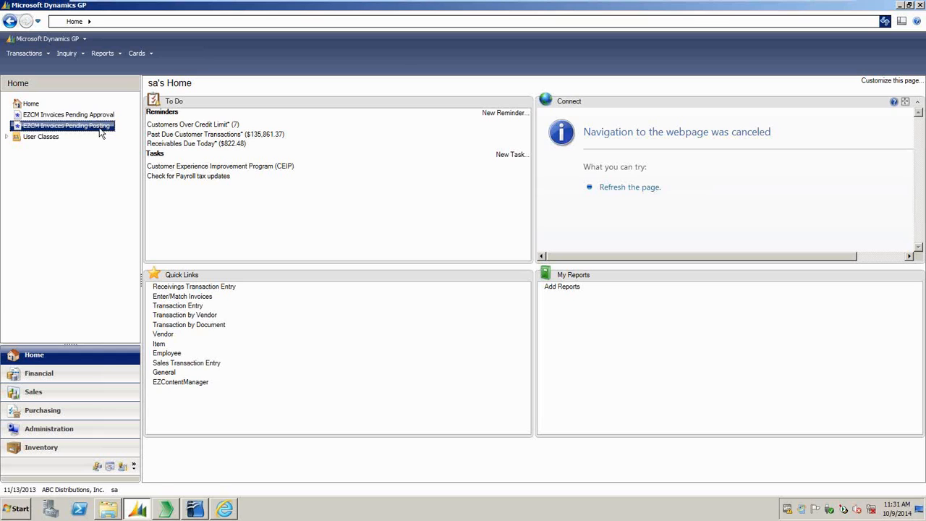
pyautogui.click(100, 128)
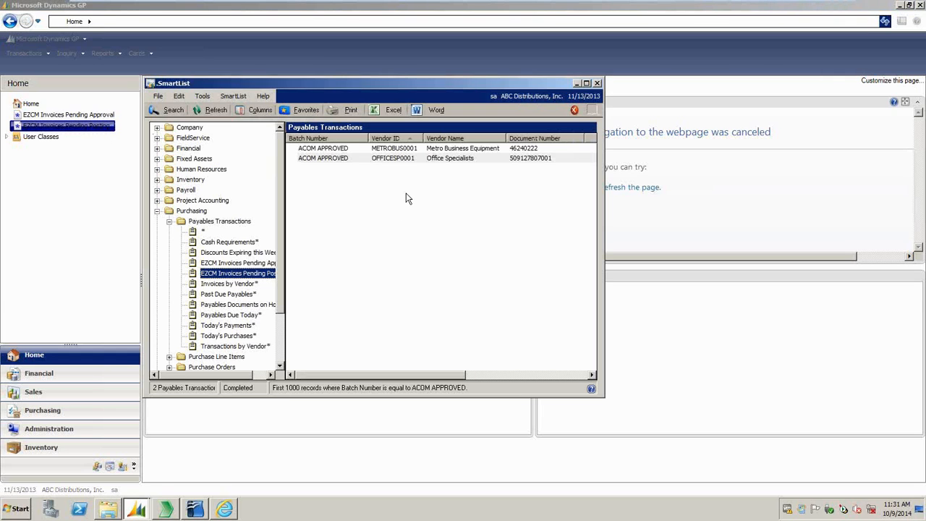
pyautogui.click(395, 148)
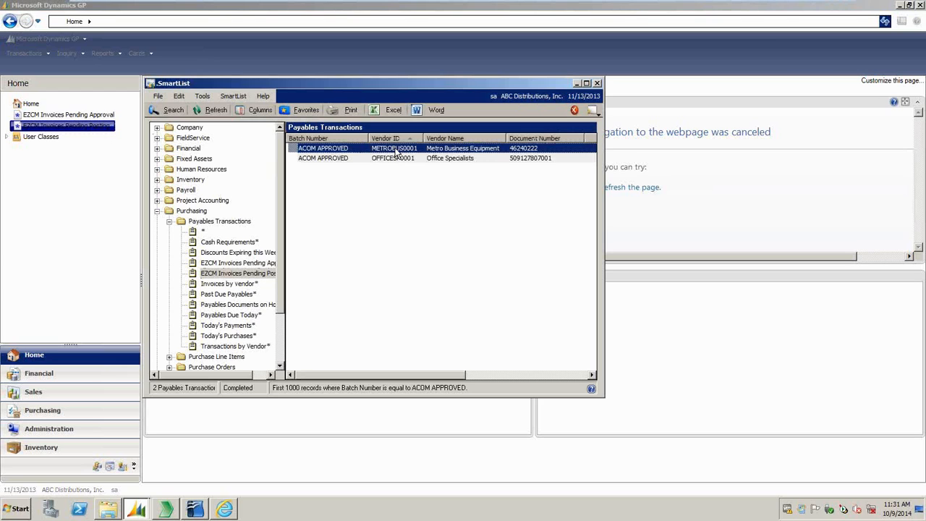
pyautogui.doubleClick(395, 150)
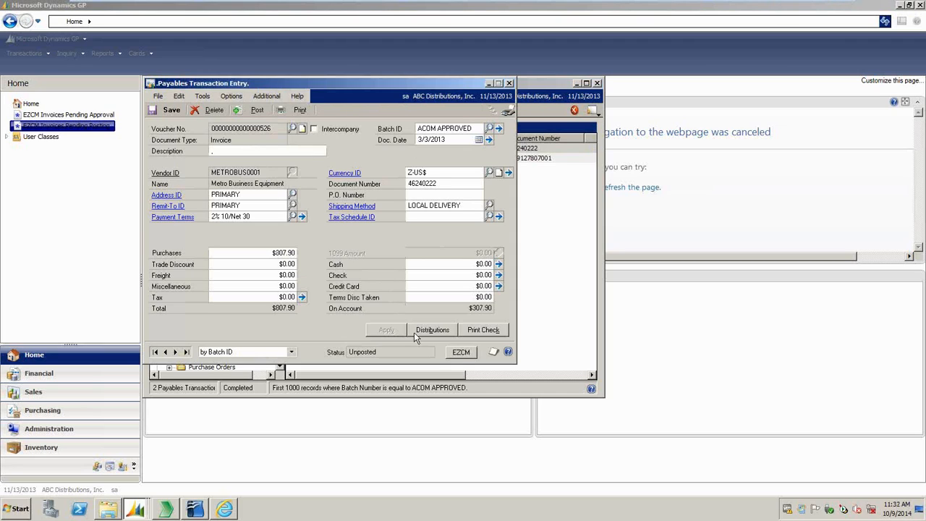
# View the Metro transaction's attached invoice document and its EZCM approval workflow, closing each one
pyautogui.click(462, 352)
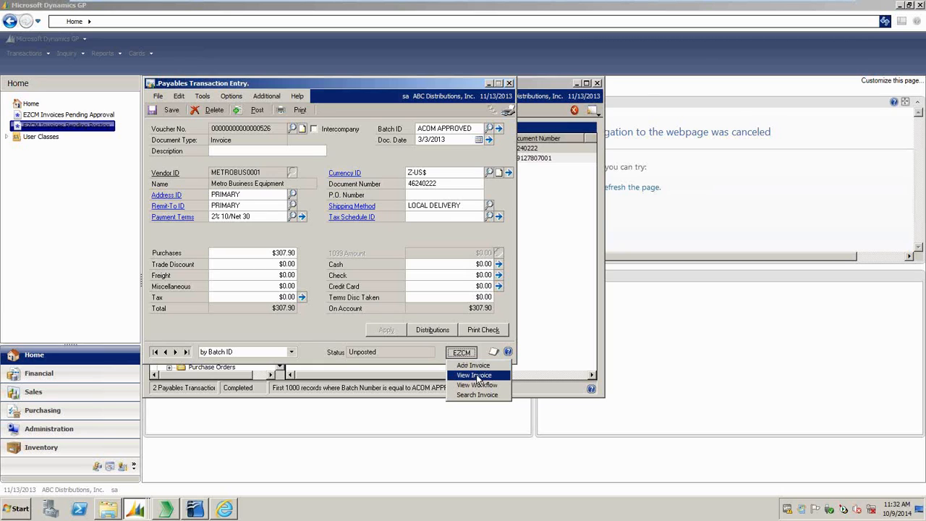
pyautogui.click(476, 376)
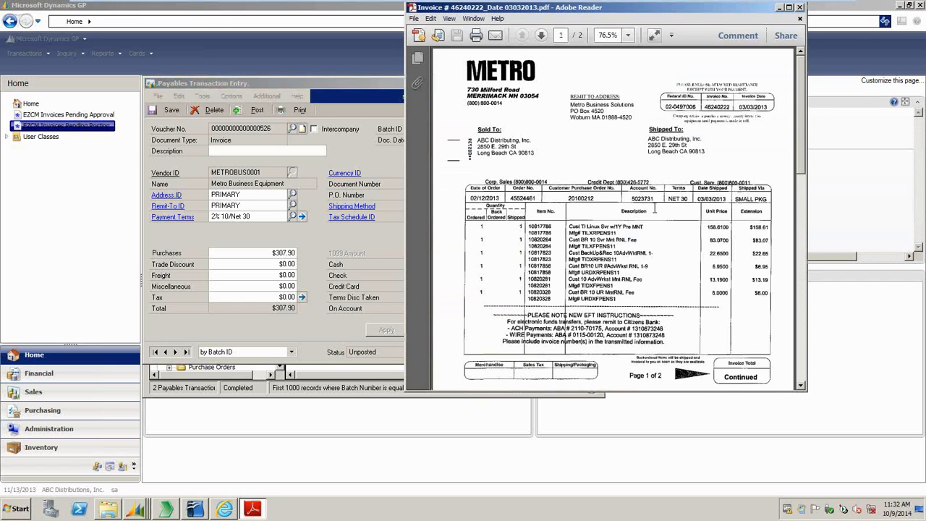
pyautogui.click(799, 9)
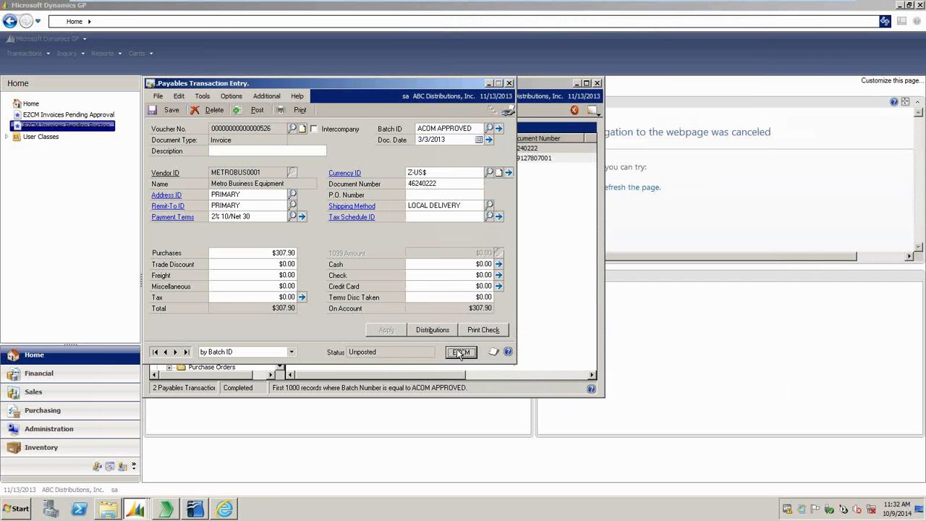
pyautogui.click(461, 354)
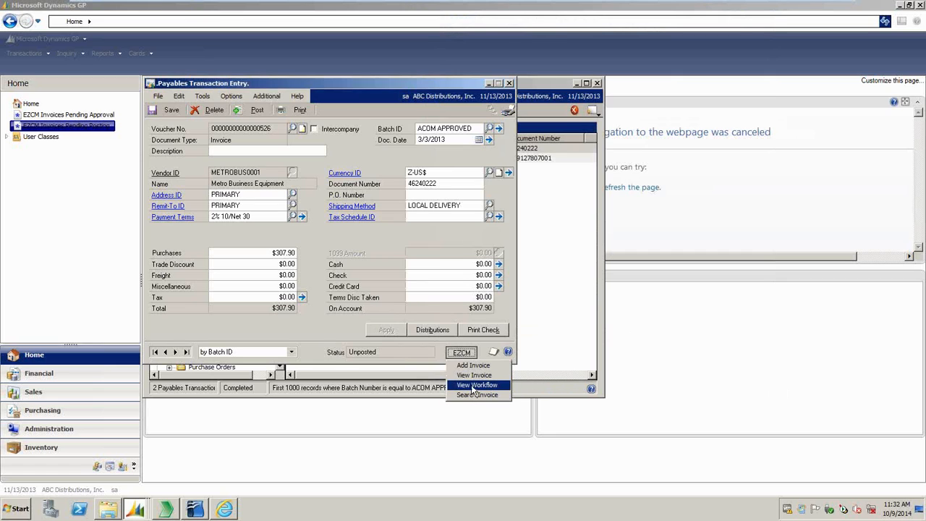
pyautogui.click(471, 385)
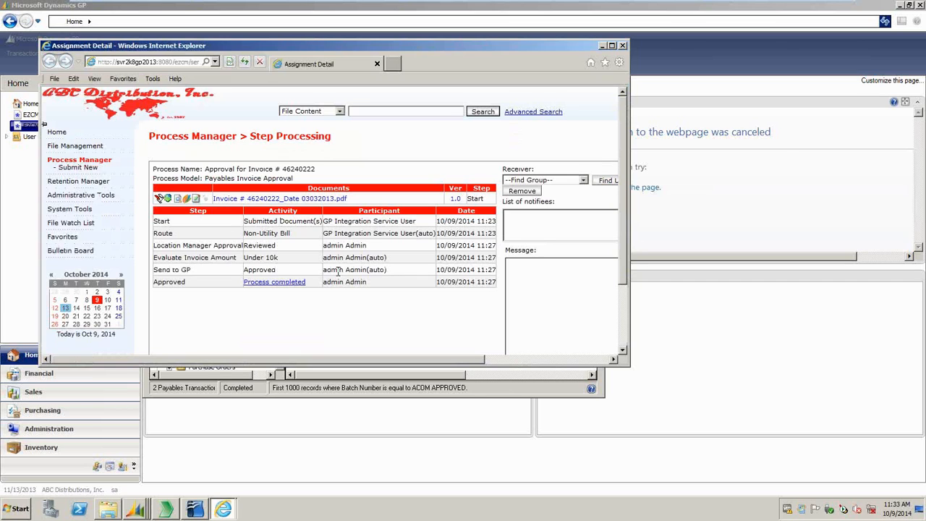
pyautogui.click(623, 45)
# Search EZCM for the Metro invoice from within its transaction, closing the search results and the transaction entry
pyautogui.click(461, 352)
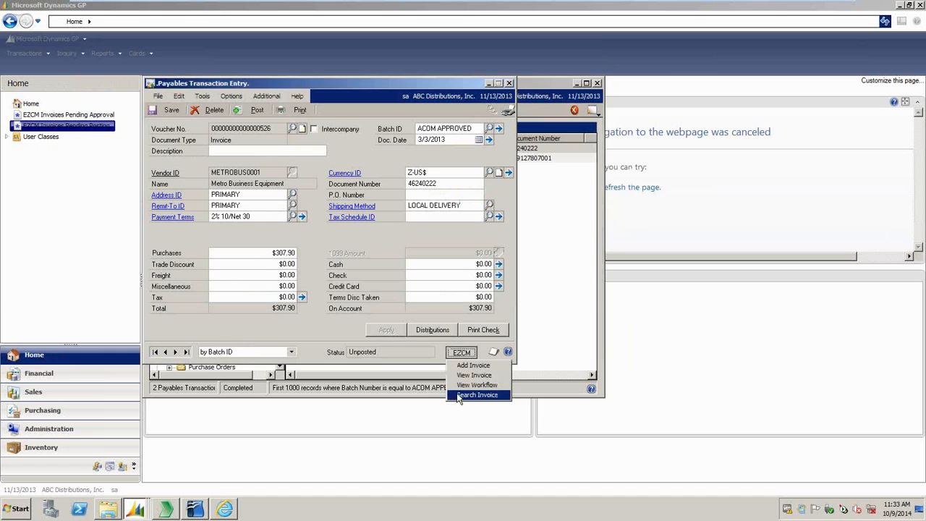
pyautogui.click(476, 394)
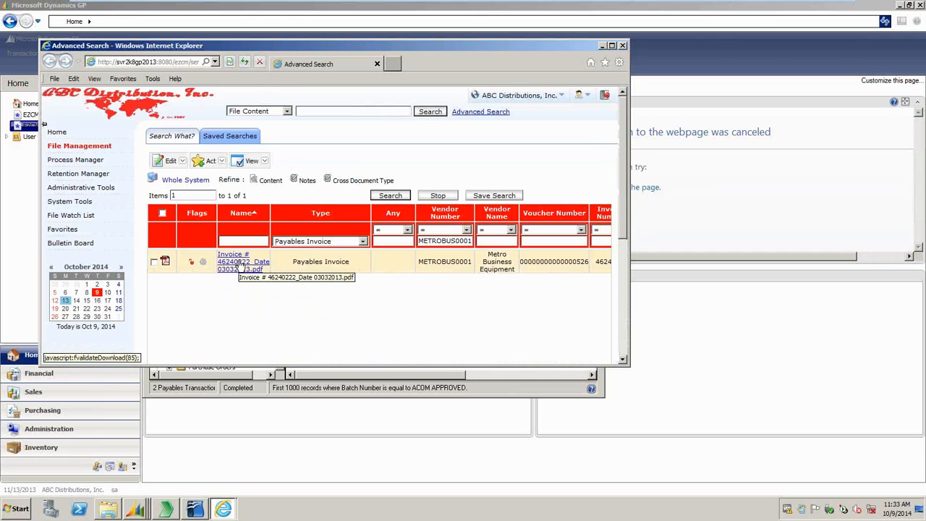
pyautogui.click(612, 47)
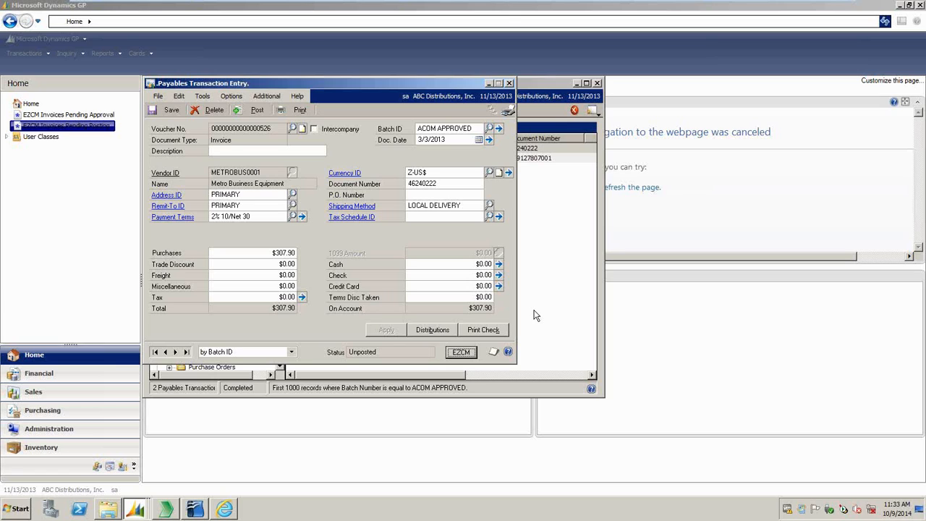
pyautogui.click(509, 83)
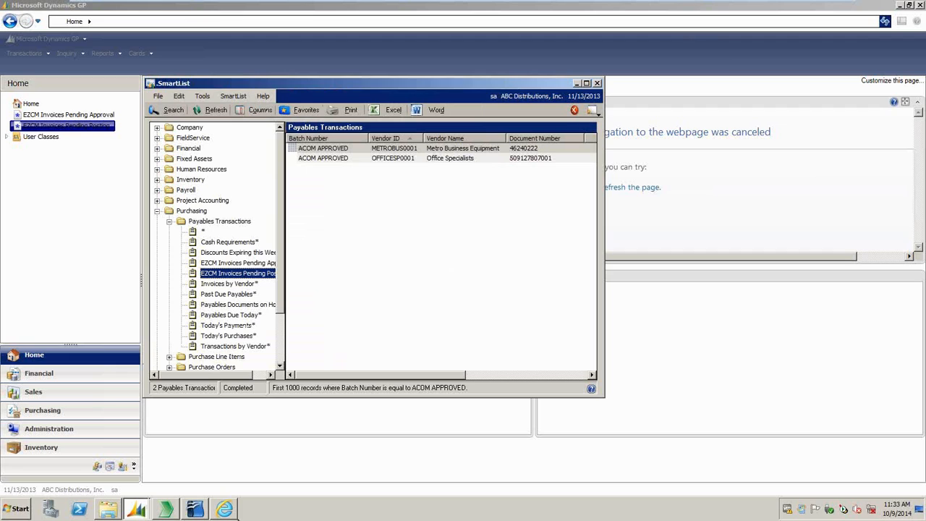
# Switch back to the EZCM file browser and look over the creation options and the Accounts Payable folder's available actions
pyautogui.click(225, 509)
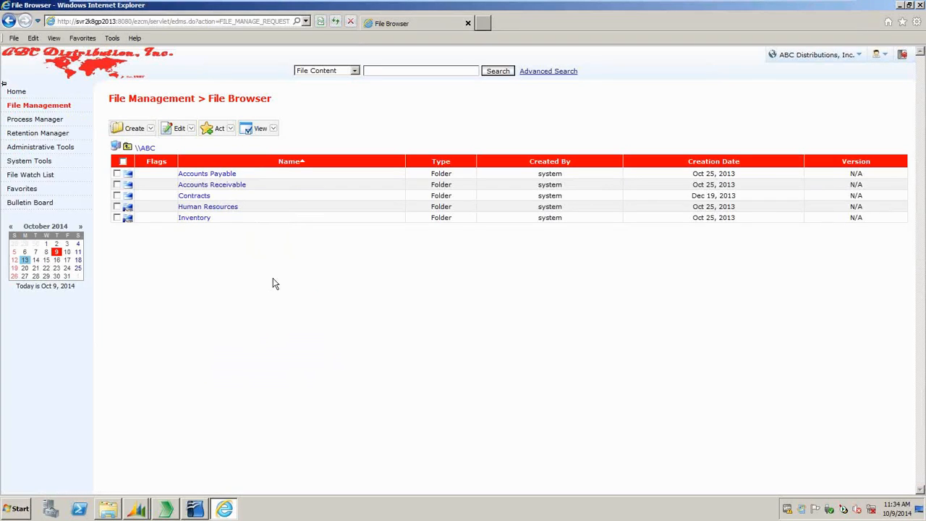
pyautogui.click(133, 129)
pyautogui.rightClick(202, 178)
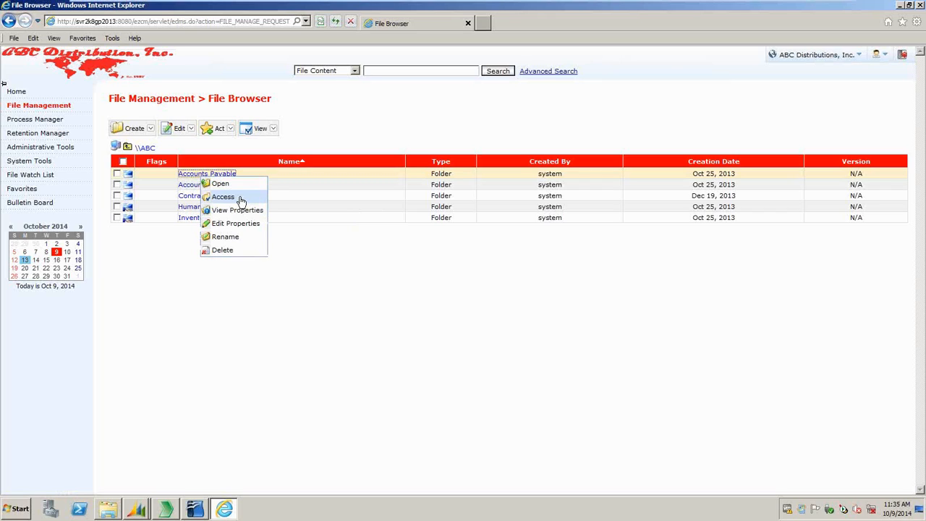
pyautogui.click(327, 256)
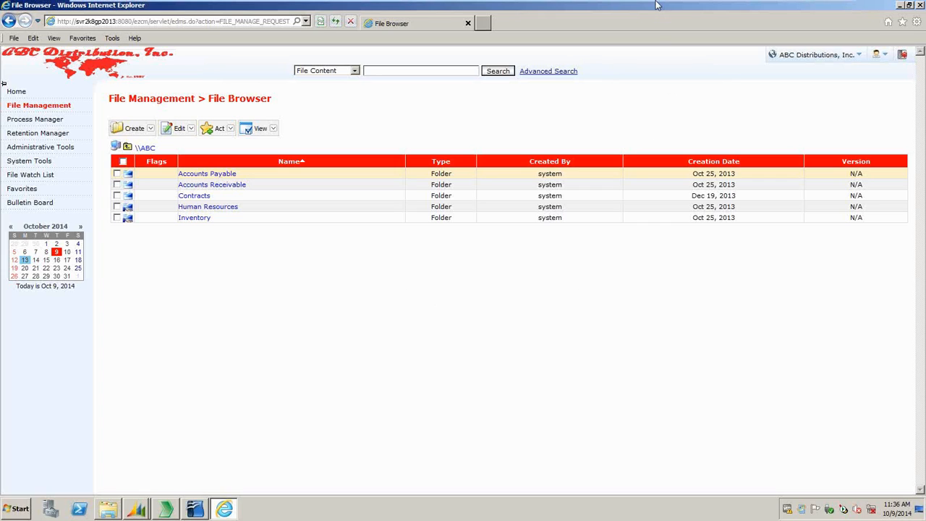
pyautogui.moveTo(658, 2)
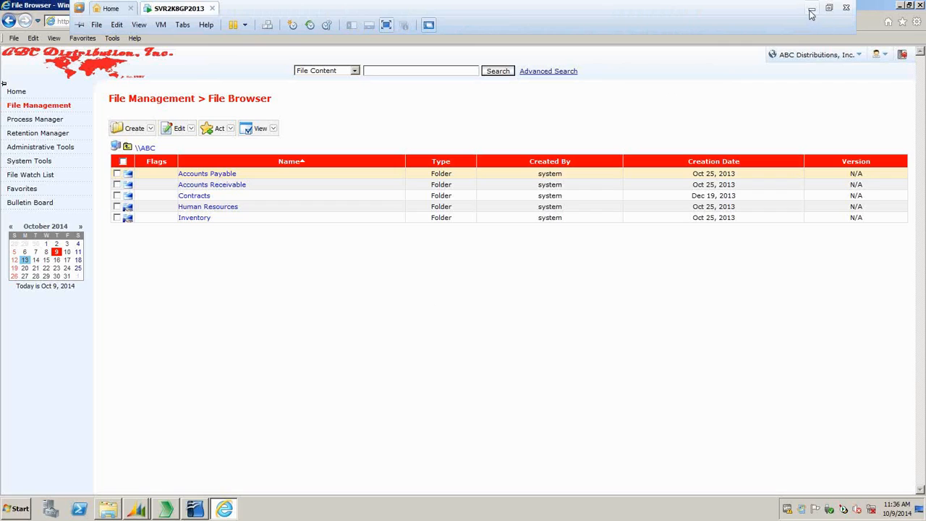